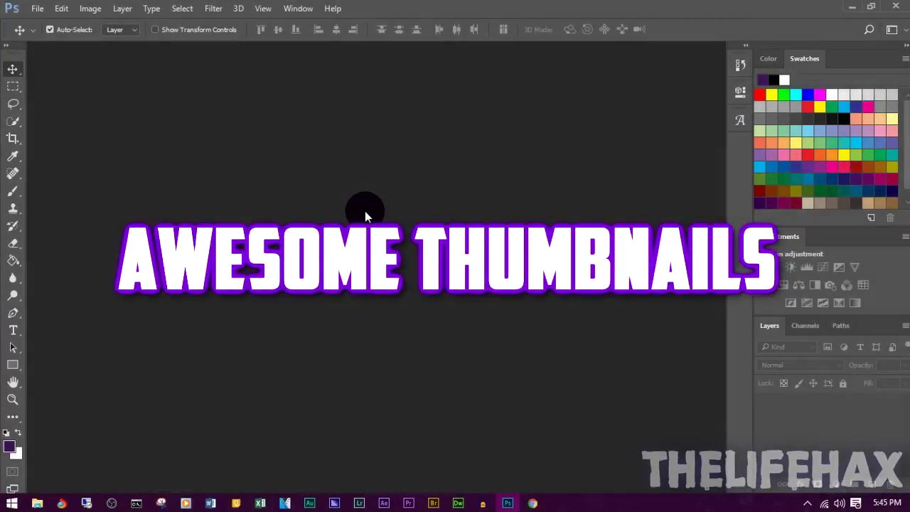
- Switch to Chrome and look over the video thumbnails on the TheLifeHax YouTube channel, returning to Photoshop at the end
left_click(527, 498)
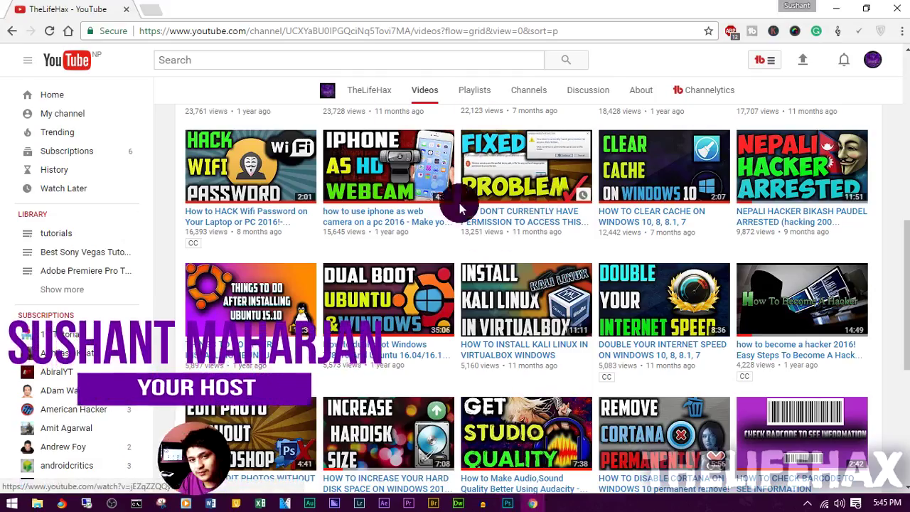
scroll(656, 289, "up", 4)
scroll(657, 297, "down", 3)
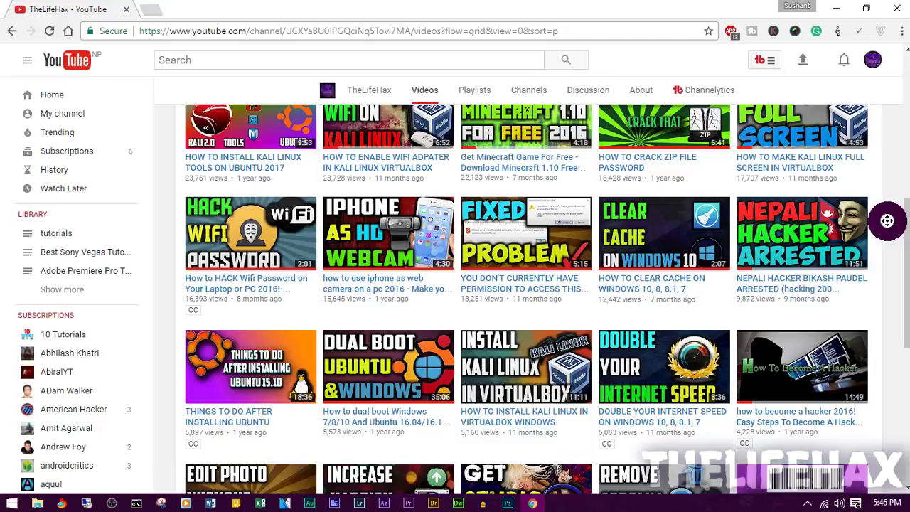
middle_click(884, 193)
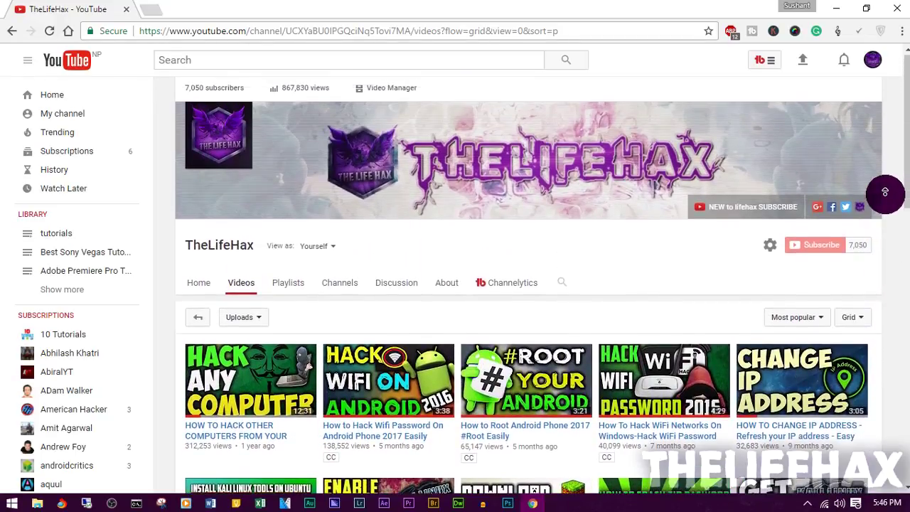
middle_click(884, 192)
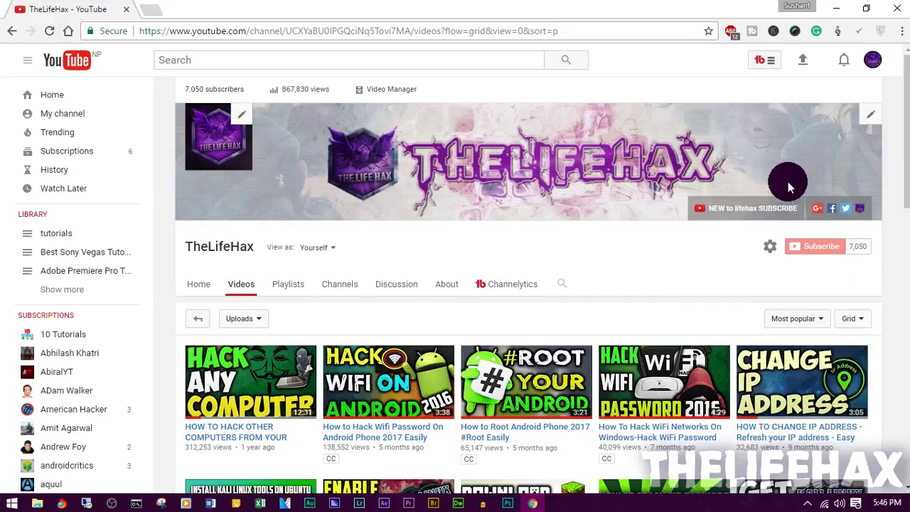
left_click(841, 10)
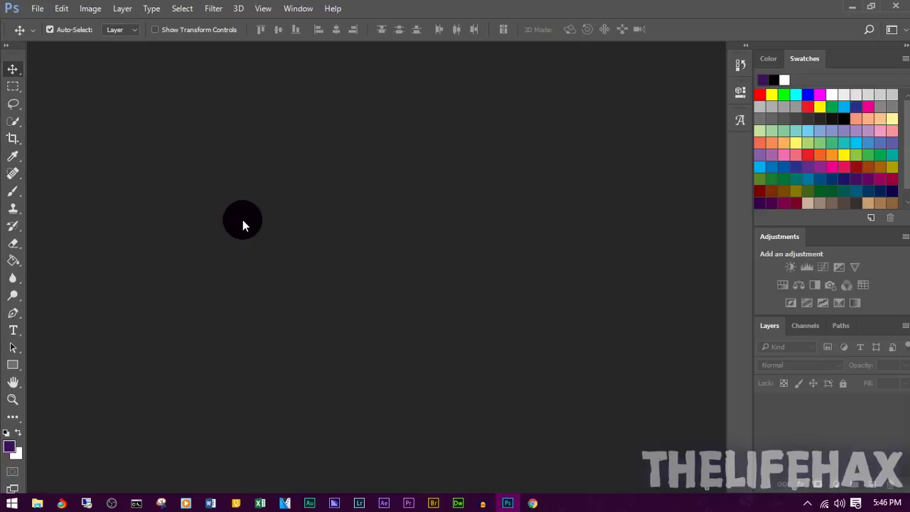
- Start a new document in Photoshop and name it thumb
left_click(39, 9)
left_click(39, 23)
type("t")
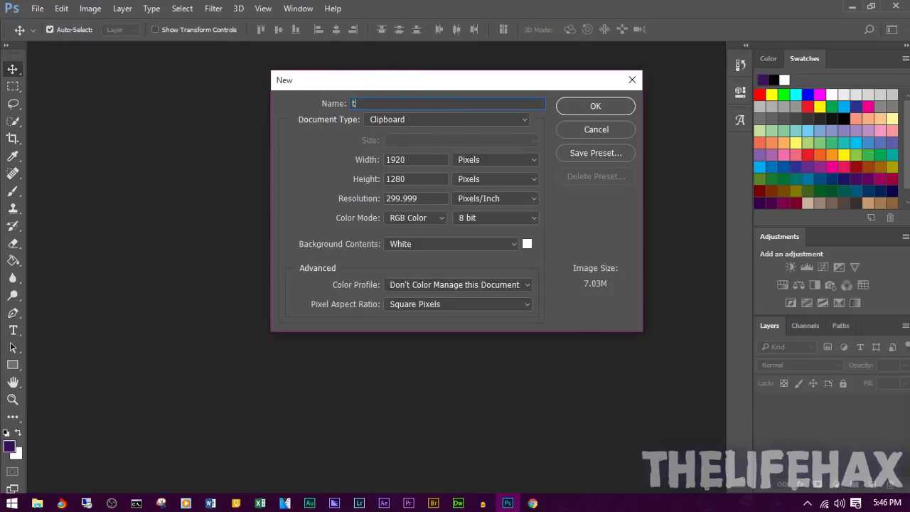
type("humb")
- Set the new document's size to 1280 by 720 pixels, keep the white background and create it
left_click(412, 159)
type("1")
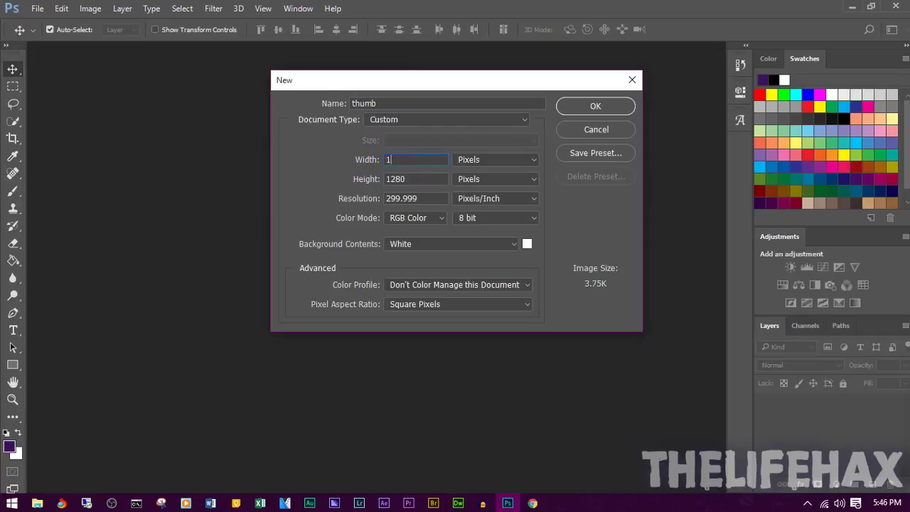
type("280")
double_click(412, 179)
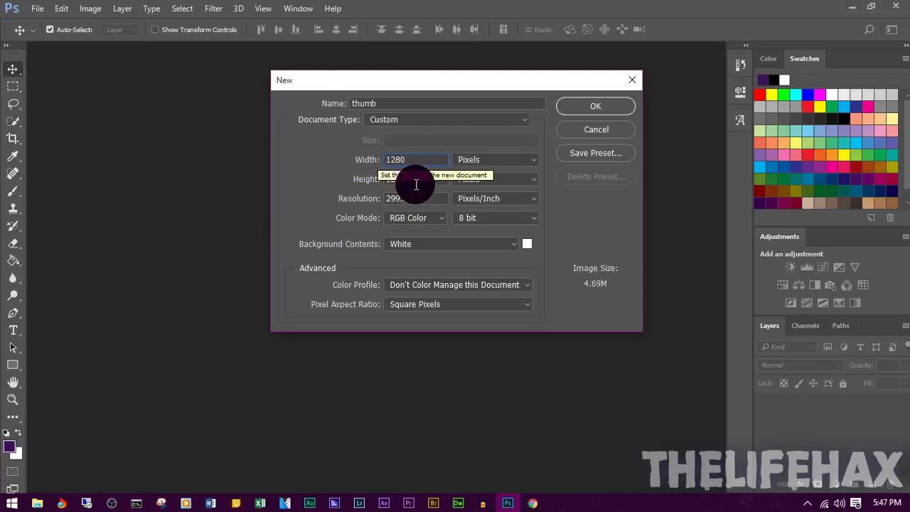
key("BackSpace")
type("720")
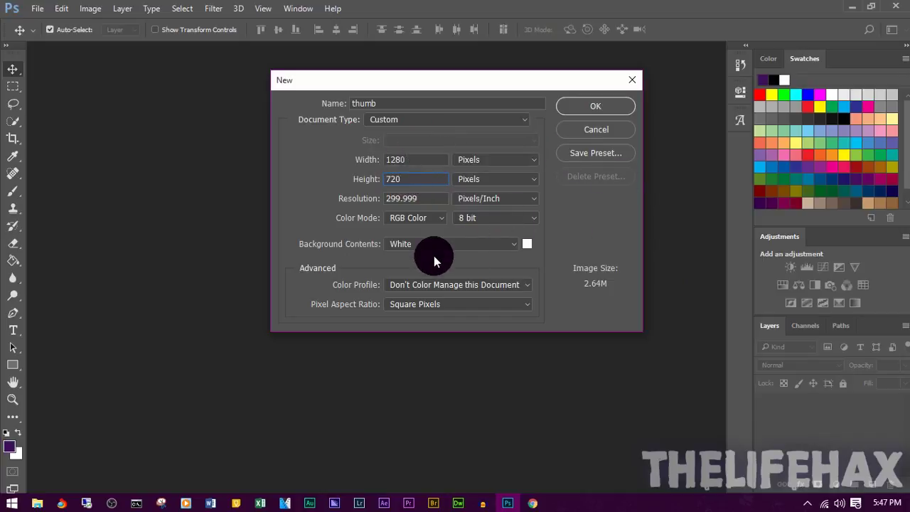
left_click(461, 244)
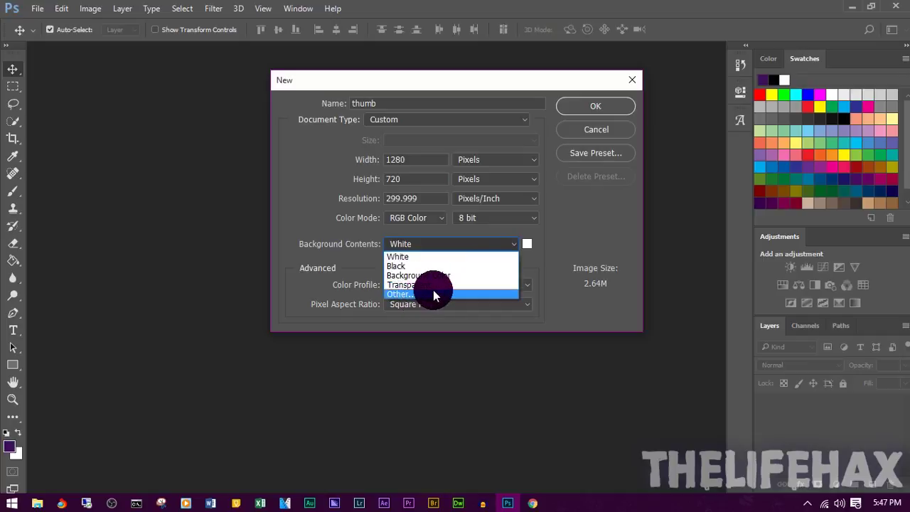
left_click(560, 249)
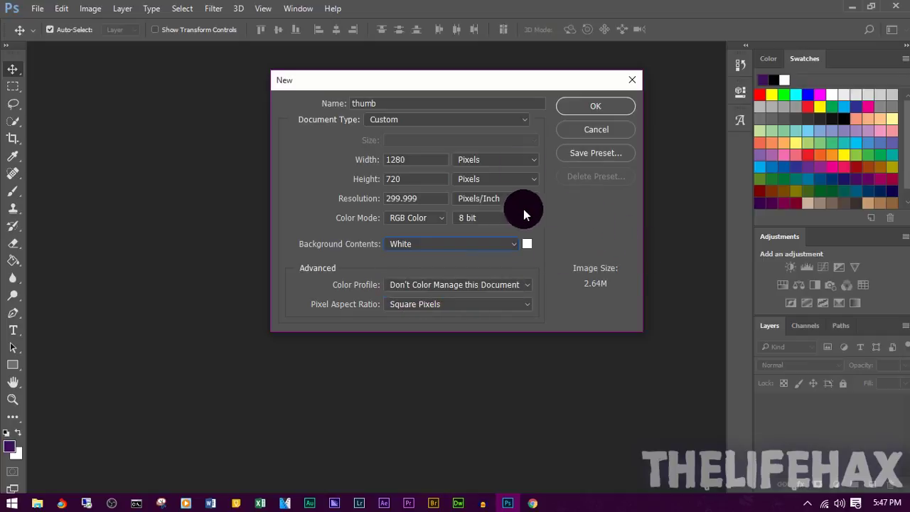
left_click(594, 109)
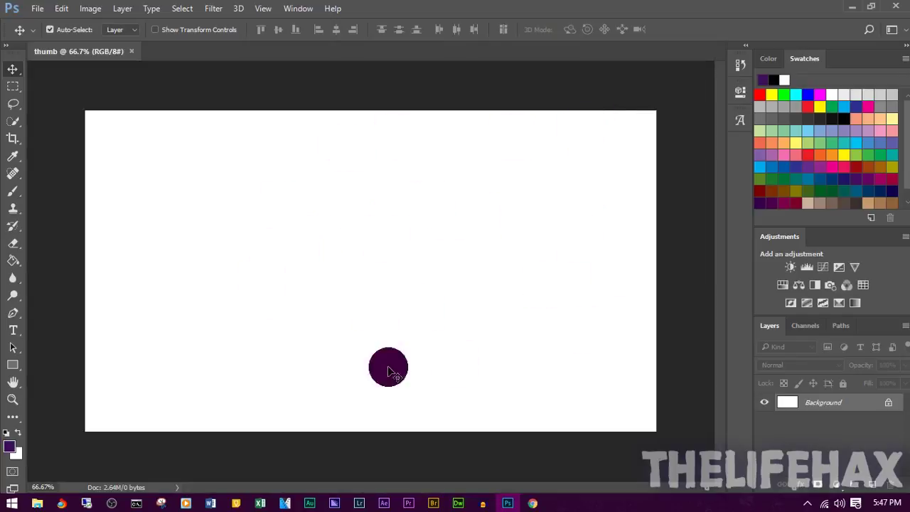
- Convert the locked Background into a regular editable layer, accepting the default settings
double_click(868, 404)
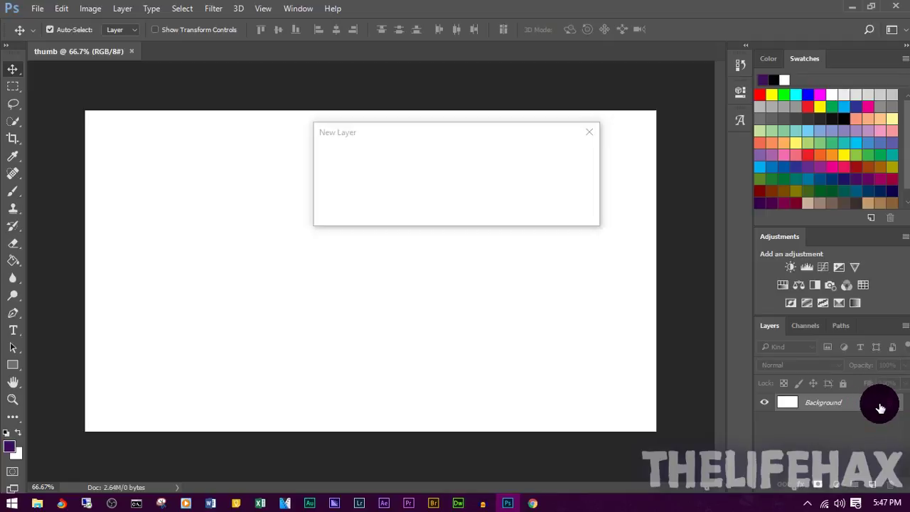
left_click(577, 156)
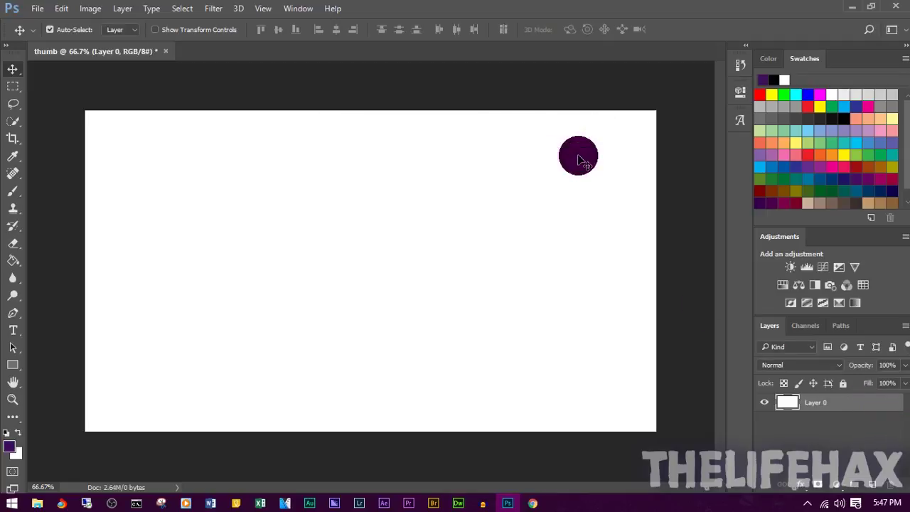
left_click(855, 405)
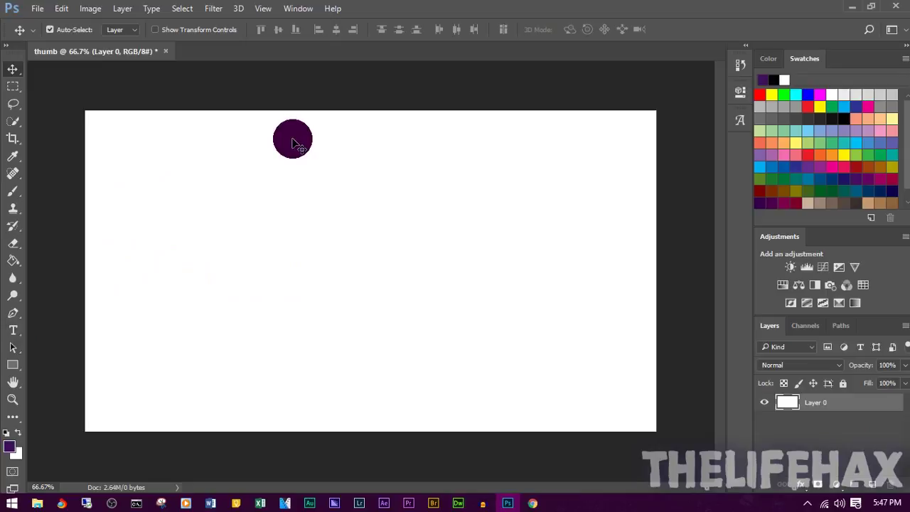
left_click_drag(293, 140, 519, 217)
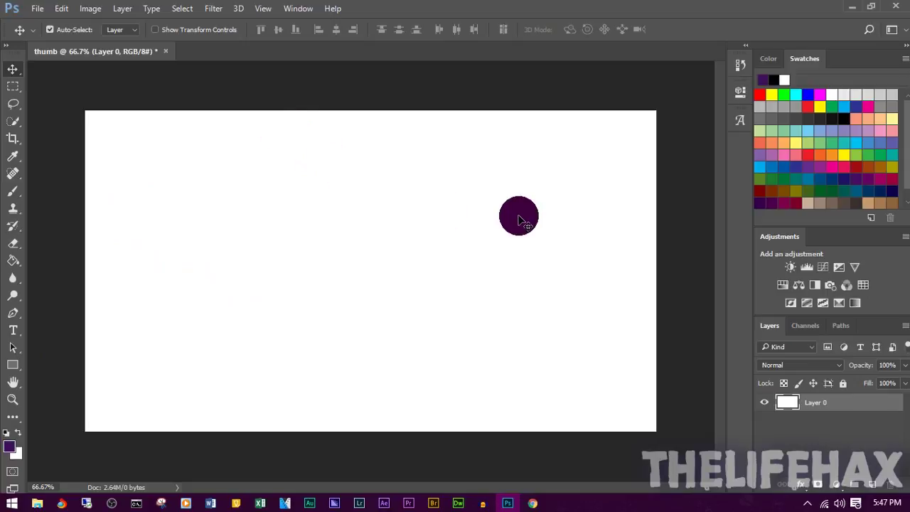
- Switch to Chrome and open pixabay.com in a new tab
left_click(532, 504)
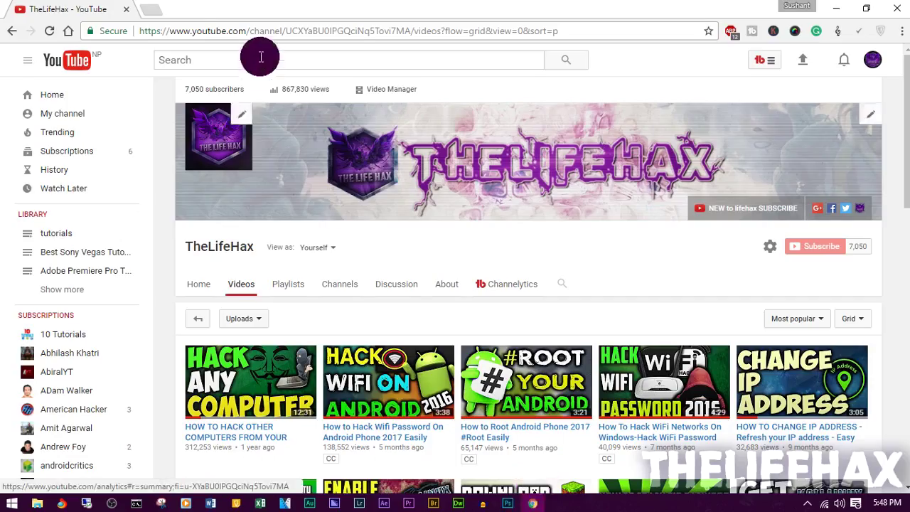
left_click(151, 10)
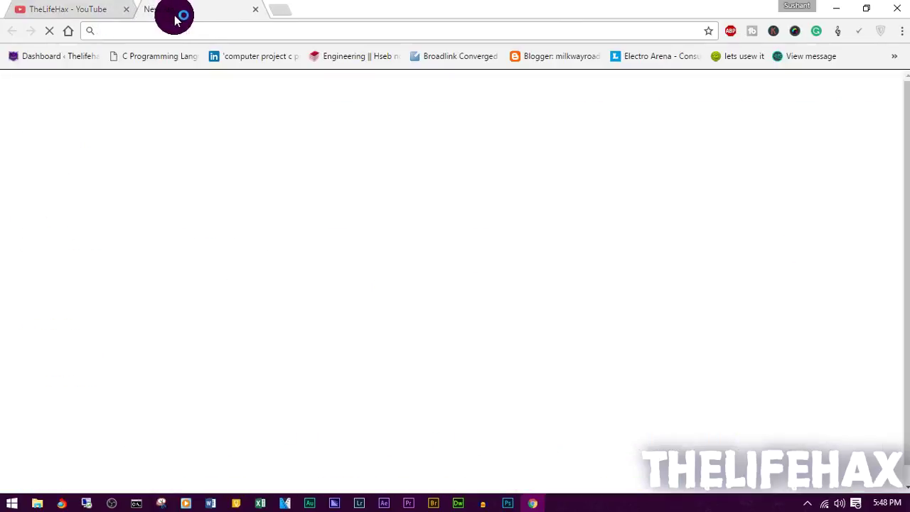
type("pixabay.com")
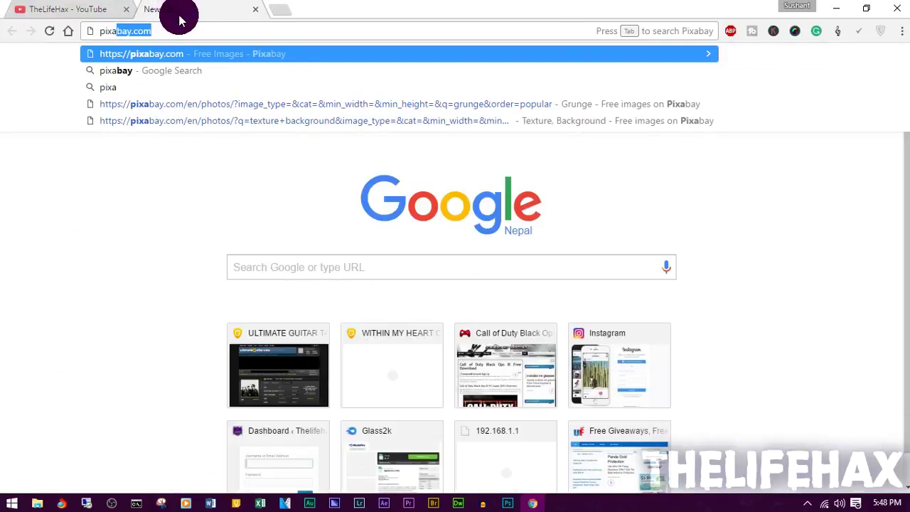
key("Return")
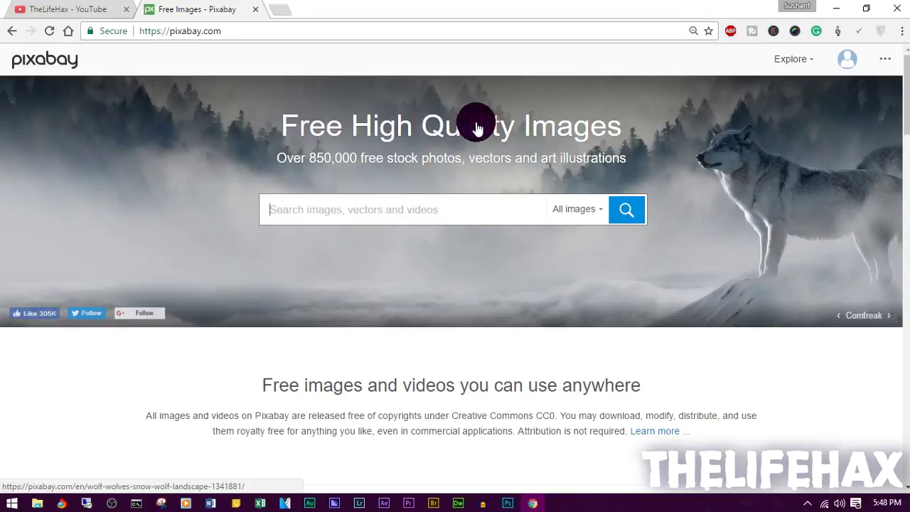
- Search Pixabay for texture background images
type("textu")
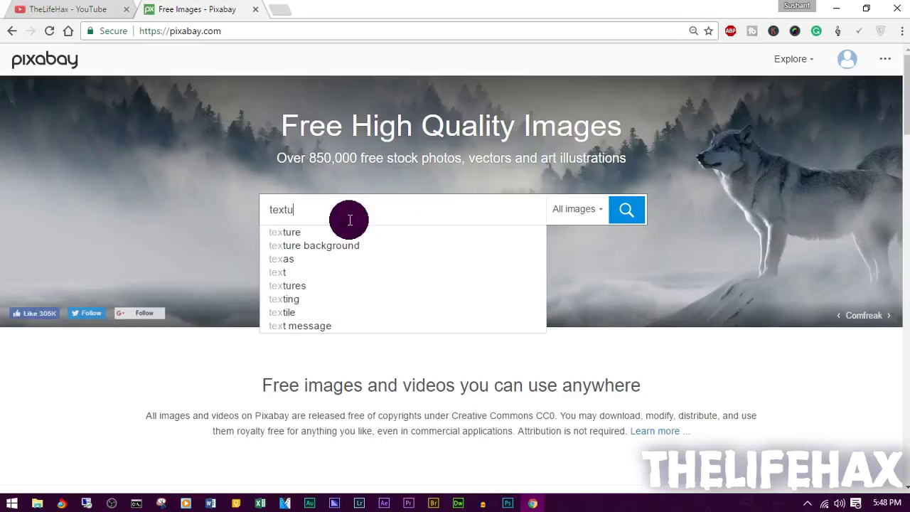
type("re background")
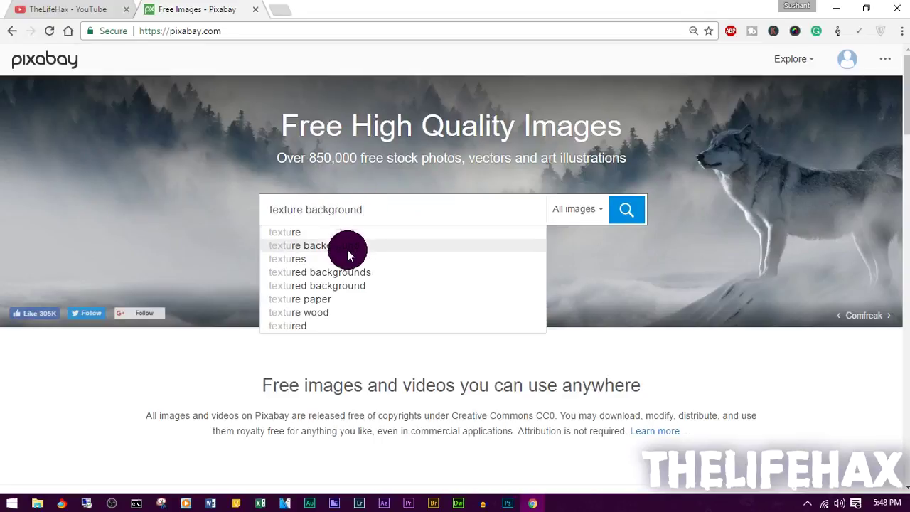
left_click(348, 246)
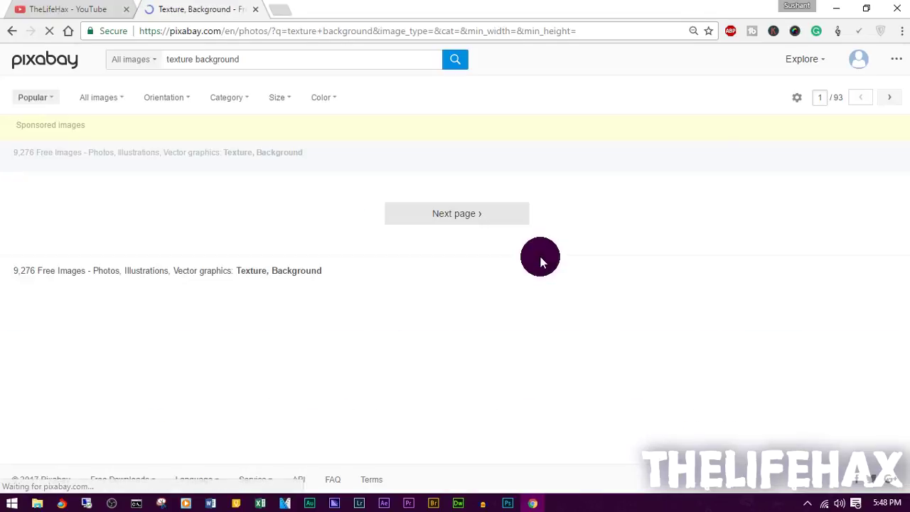
- Browse the texture background results and open the smooth brown Fresno wood photo
scroll(183, 305, "down", 8)
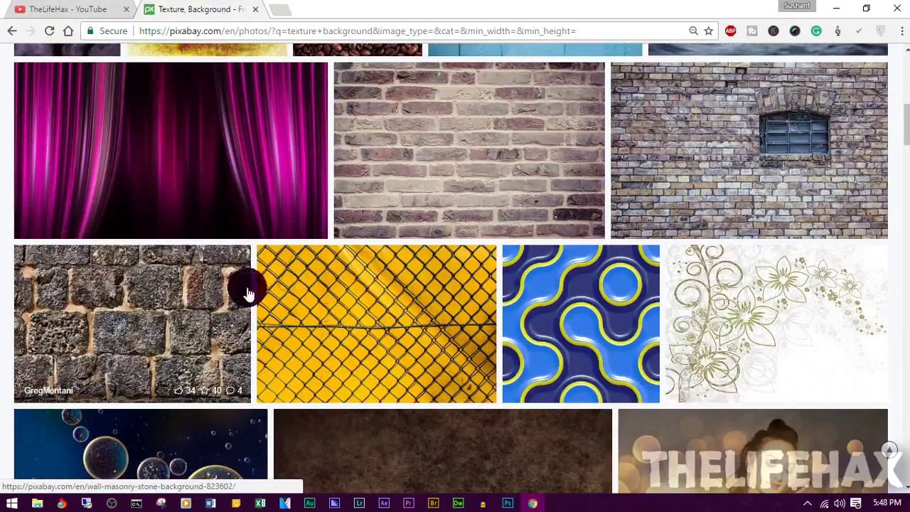
scroll(309, 269, "down", 6)
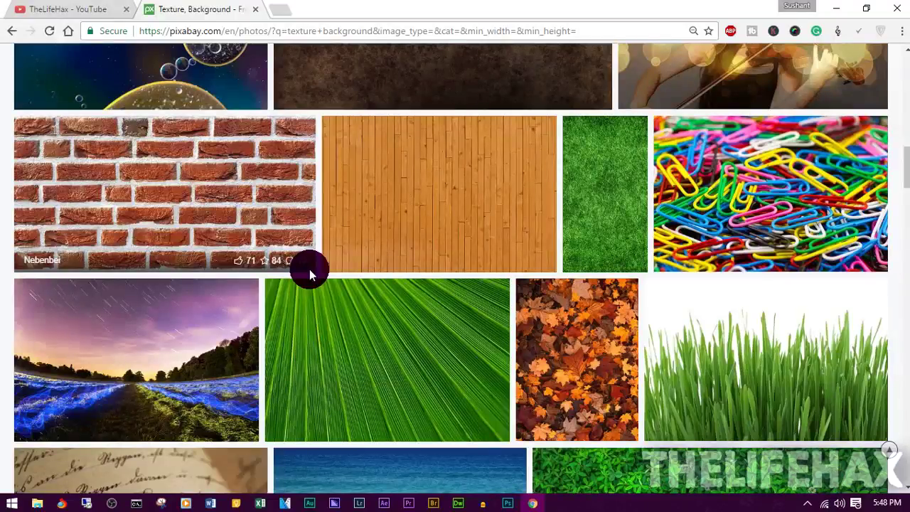
scroll(451, 298, "down", 6)
scroll(424, 294, "down", 10)
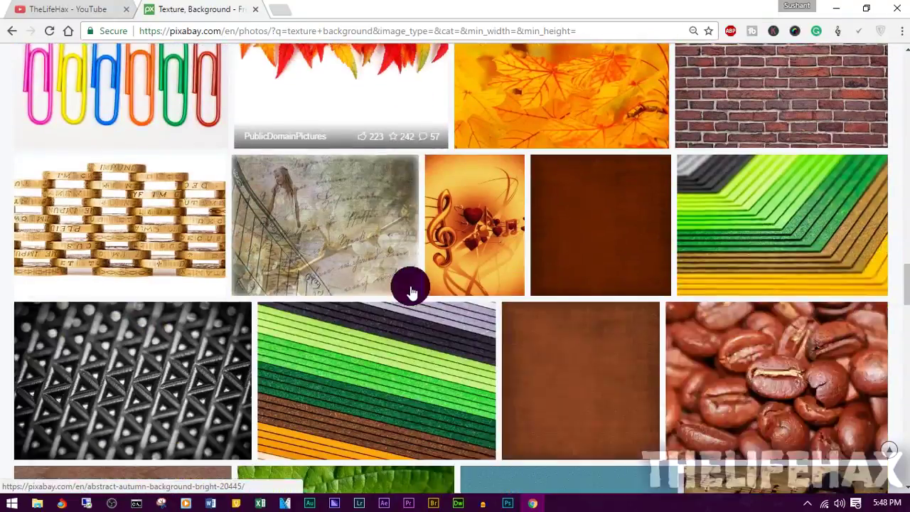
scroll(411, 291, "down", 4)
left_click(112, 264)
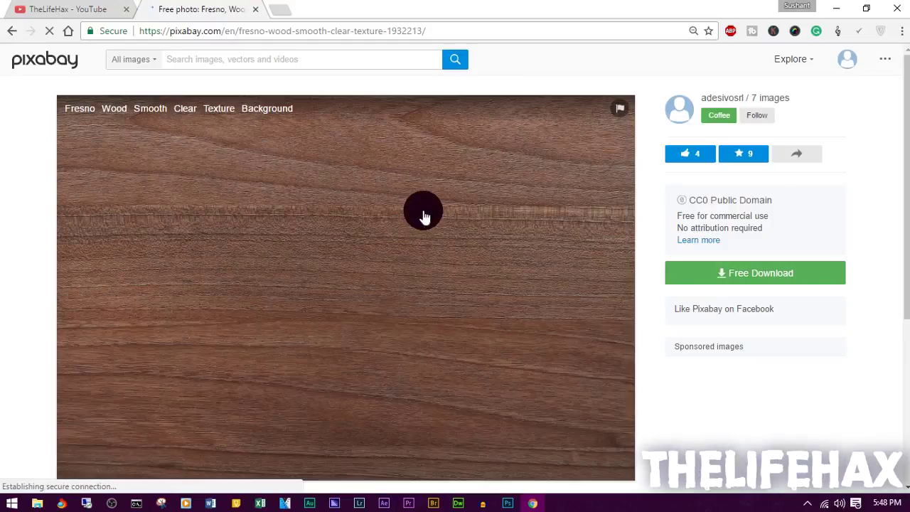
- Download the wood texture photo for free in size M, 1280×853
left_click(780, 270)
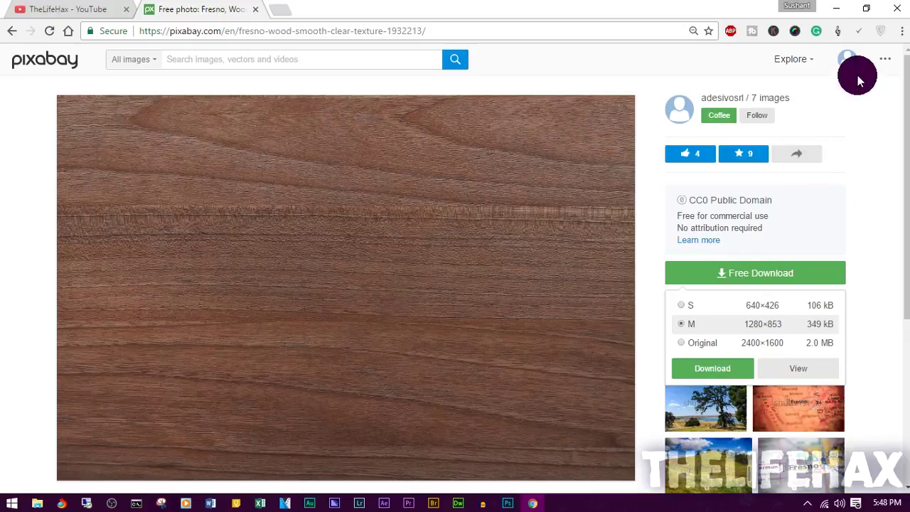
mouse_move(780, 70)
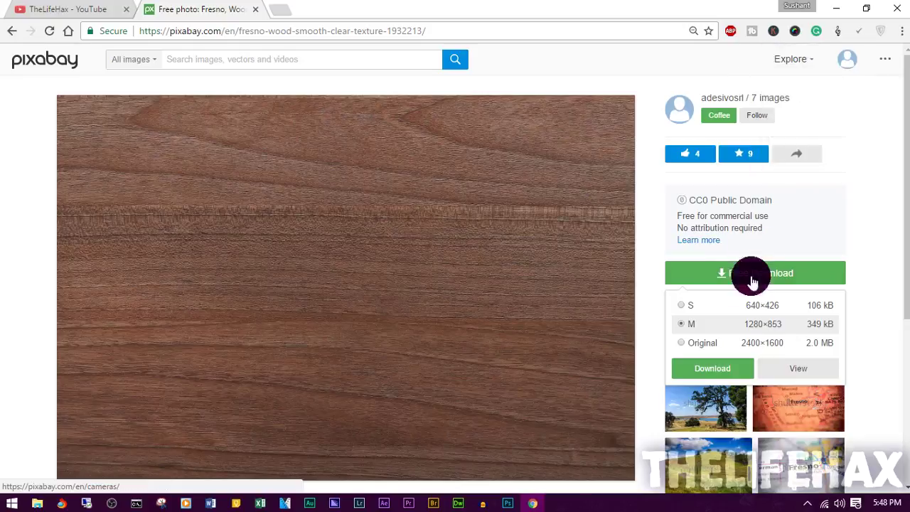
left_click(707, 370)
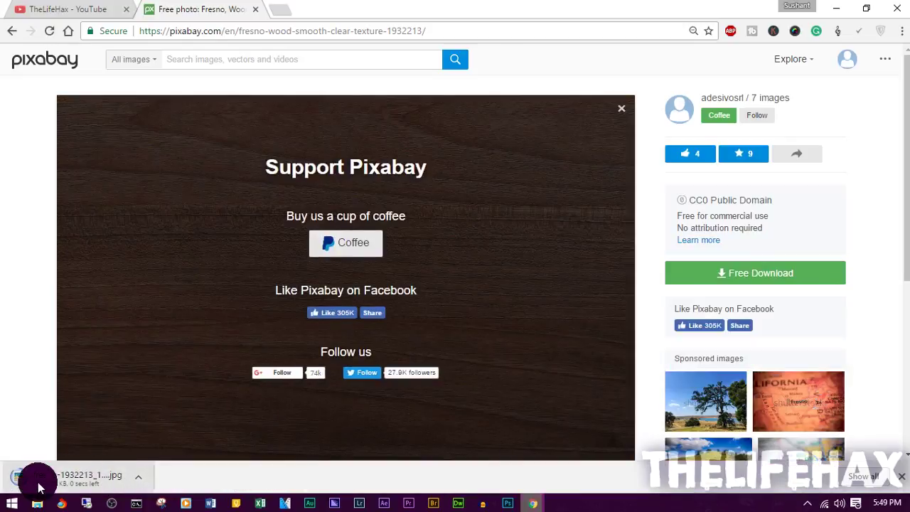
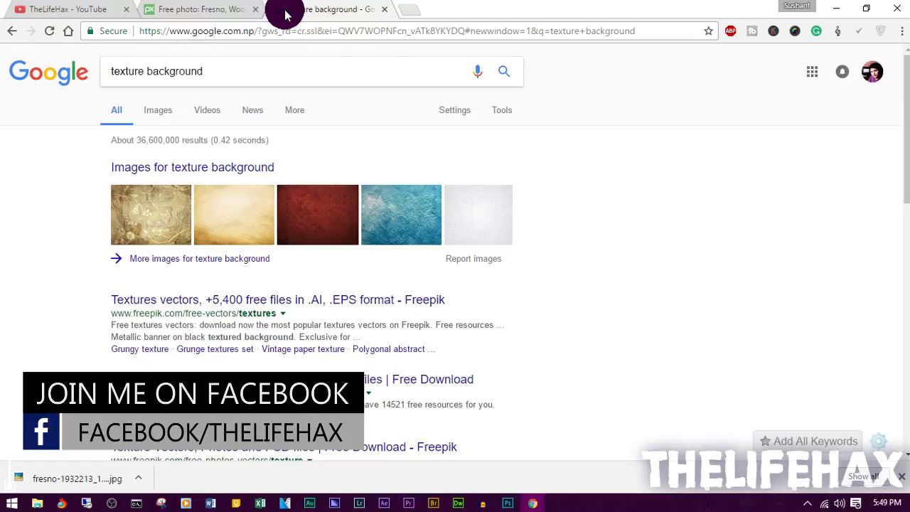
- Show the Google image results for texture background and browse them for alternative backgrounds, checking the Pixabay photo page in between
left_click(157, 111)
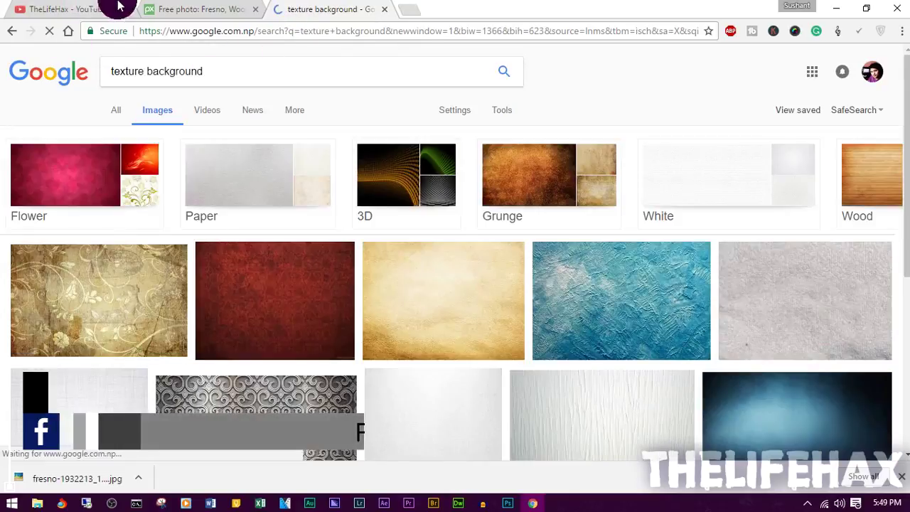
left_click(192, 9)
scroll(181, 206, "down", 4)
scroll(214, 142, "up", 3)
left_click(300, 7)
scroll(302, 216, "down", 4)
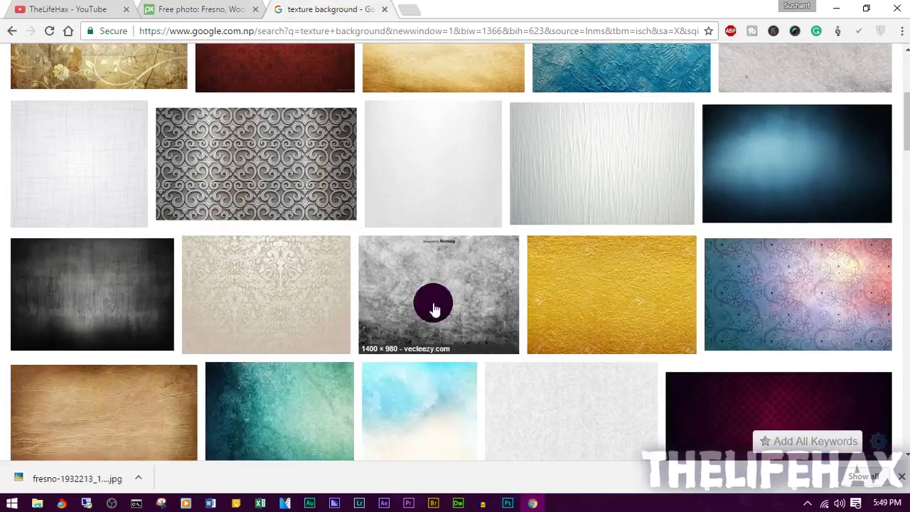
scroll(640, 298, "down", 4)
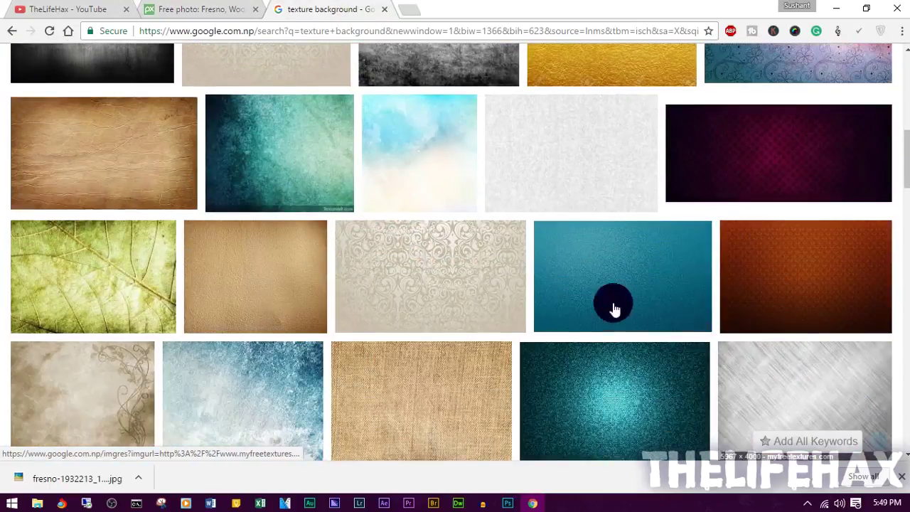
scroll(540, 285, "up", 3)
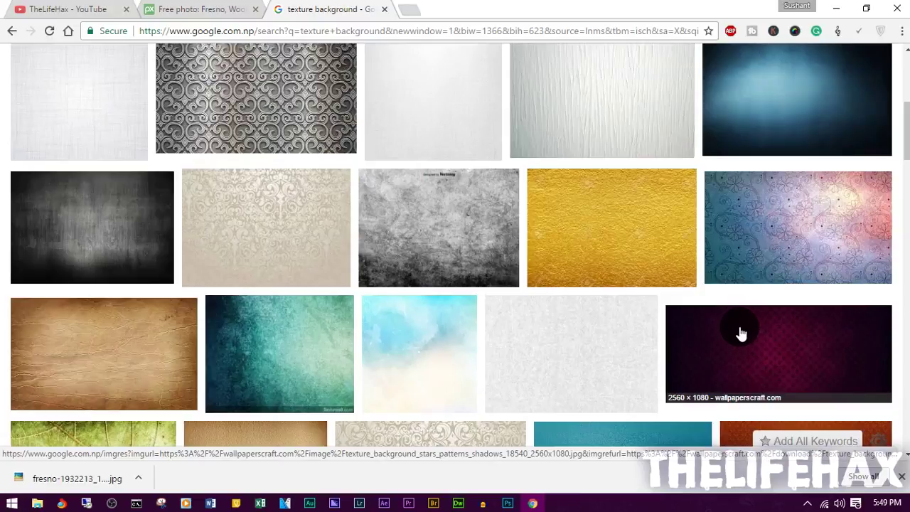
- Filter the Google image results for texture background by usage rights, choosing Labeled for noncommercial reuse
scroll(566, 325, "up", 5)
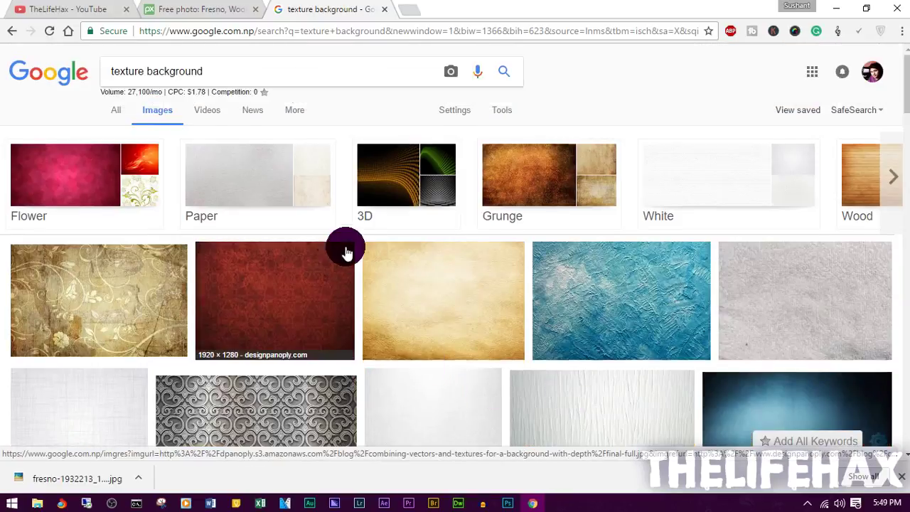
left_click(503, 111)
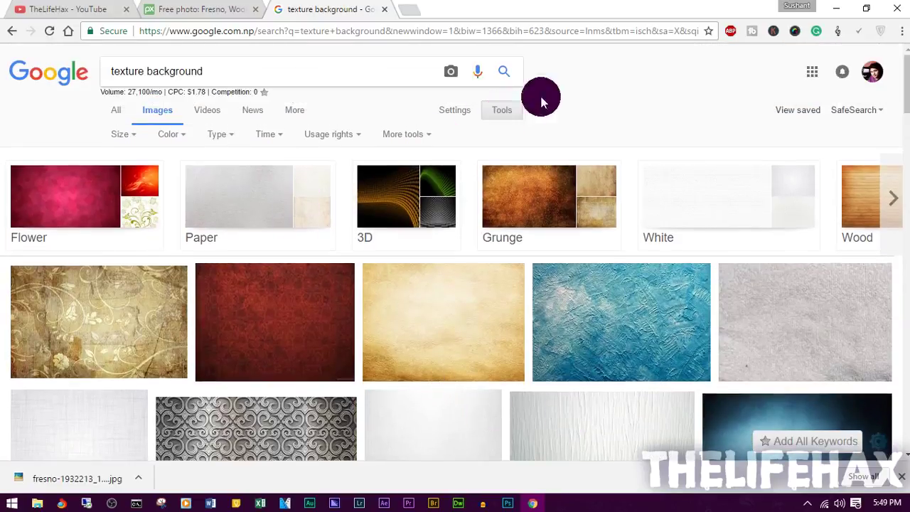
left_click(347, 135)
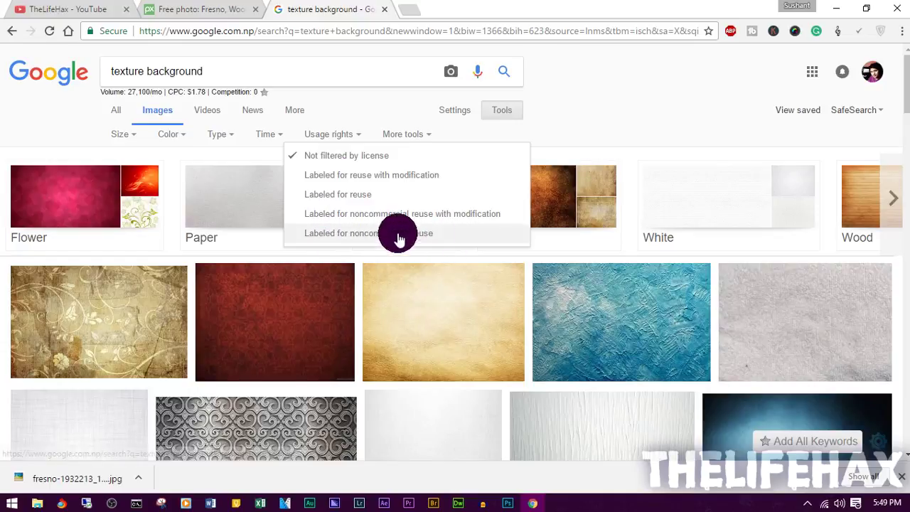
left_click(339, 233)
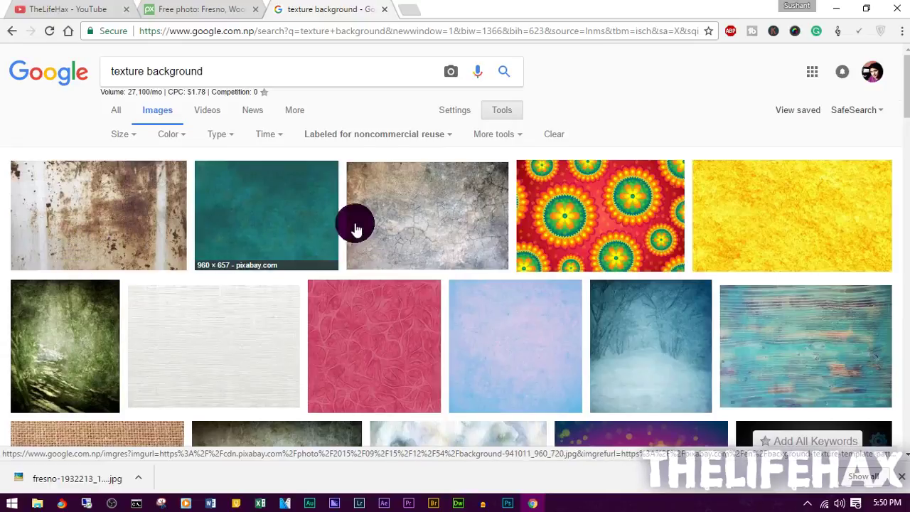
- Browse the filtered texture background images in the Google results and compare them with the Pixabay wood photo page
left_click(234, 8)
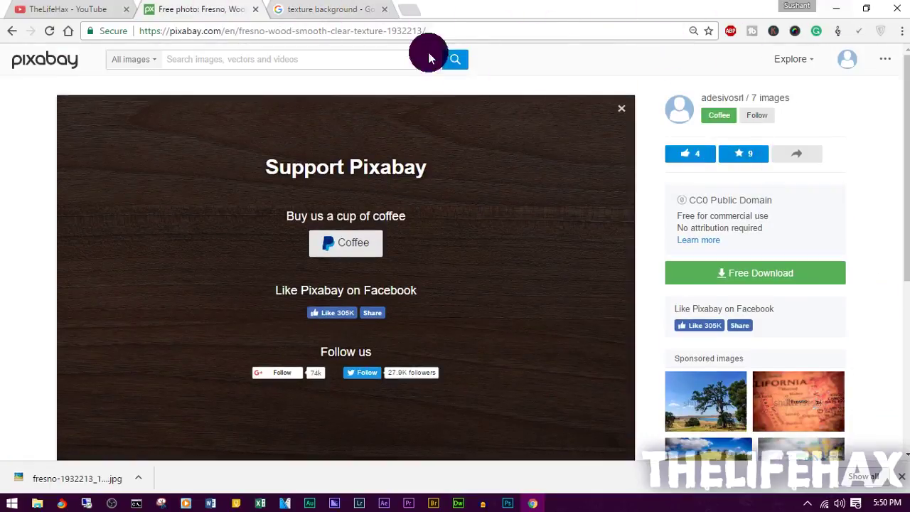
left_click(344, 7)
key("ctrl+shift+Tab")
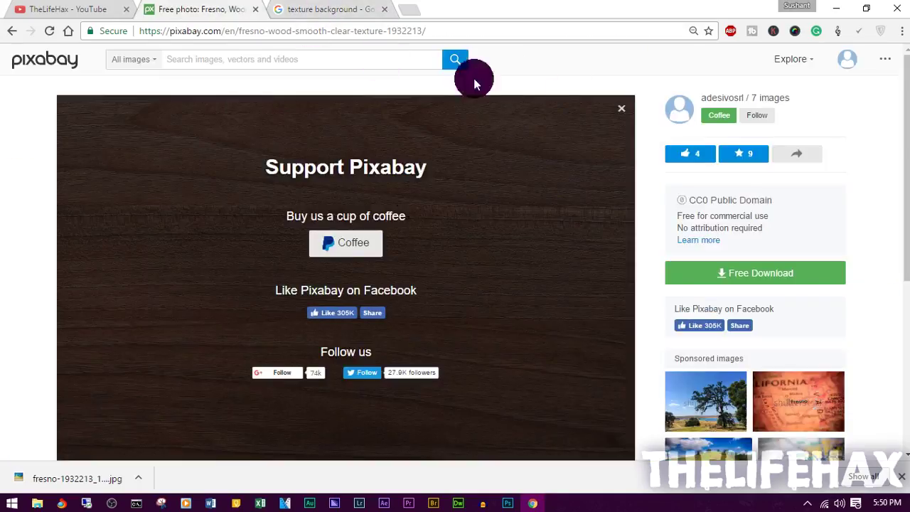
left_click(298, 5)
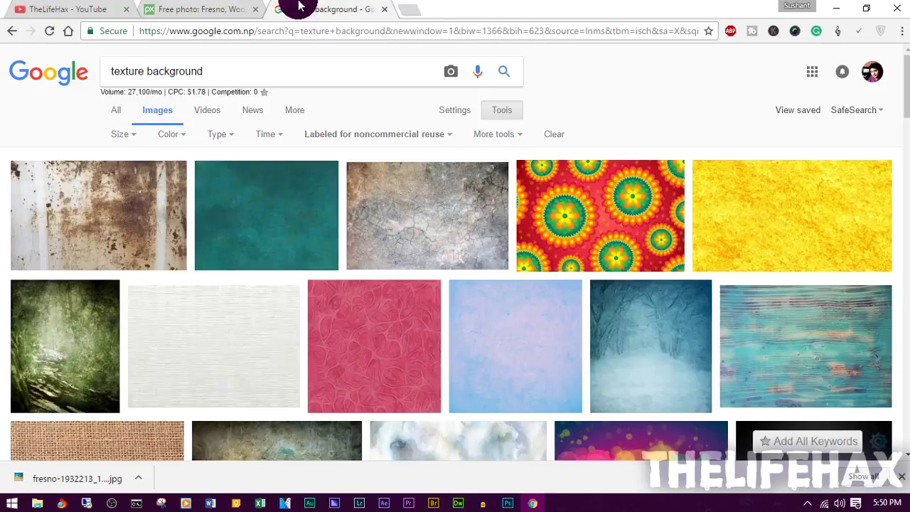
left_click(203, 8)
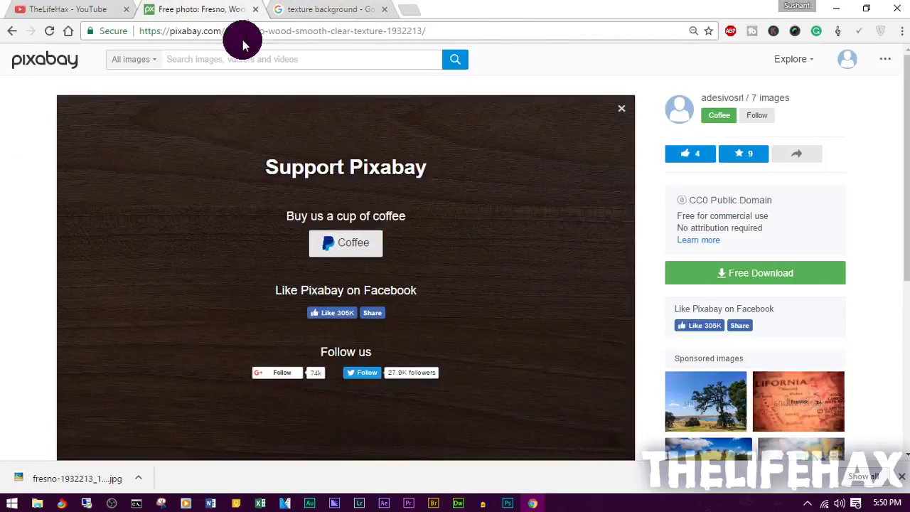
left_click(324, 6)
scroll(458, 301, "down", 5)
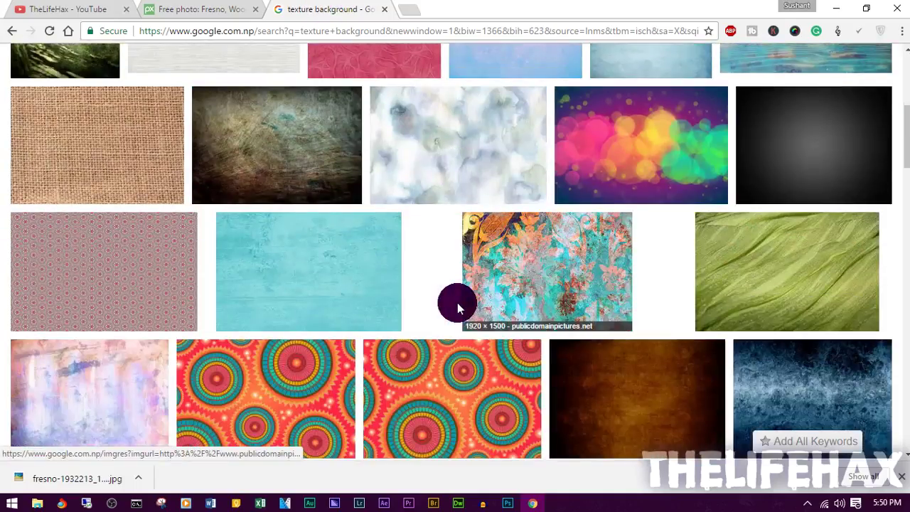
scroll(452, 303, "down", 3)
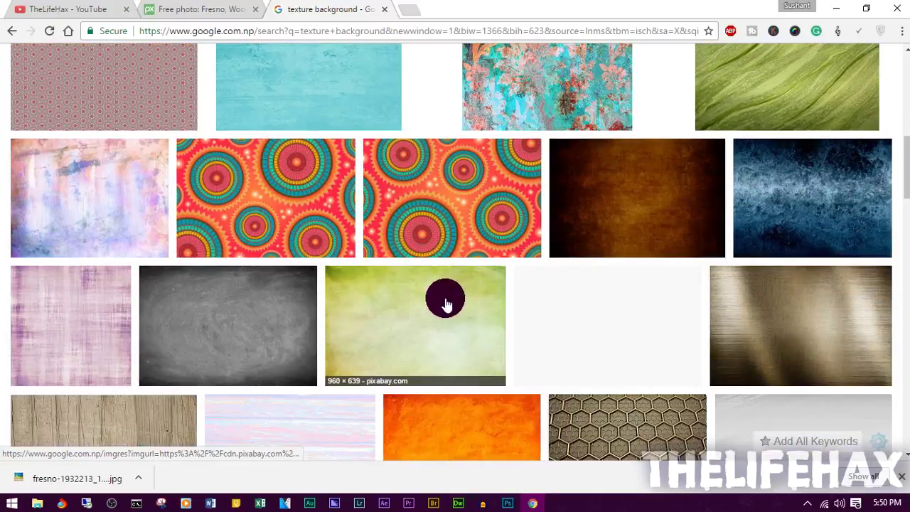
scroll(444, 302, "down", 5)
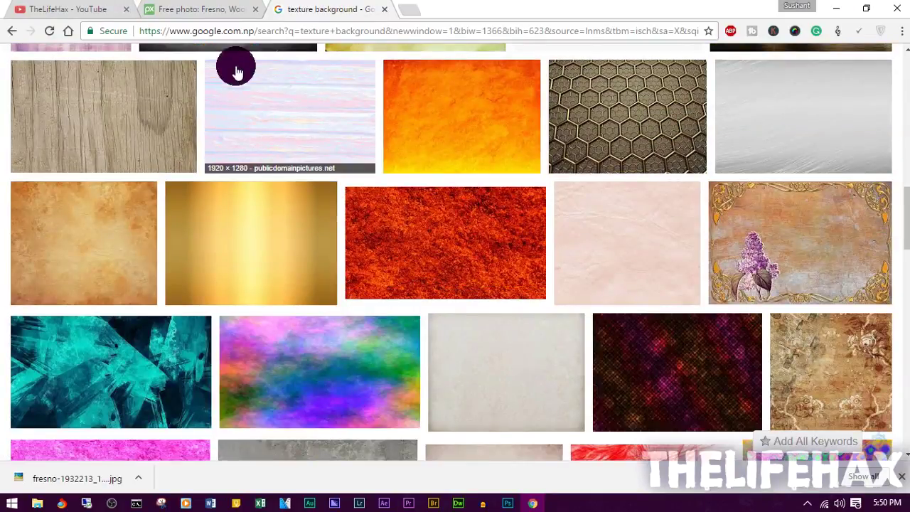
left_click(212, 7)
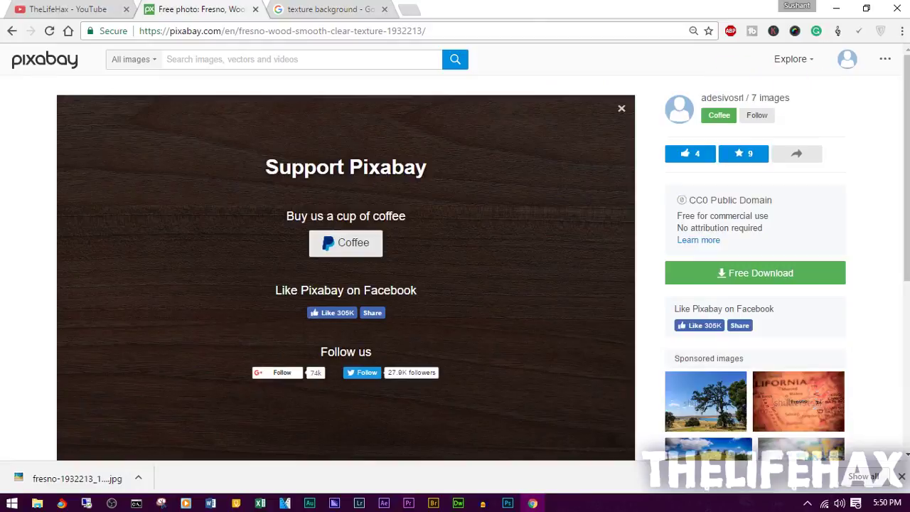
- Switch to Photoshop and open the image fresno-1932213_1280 from the Downloads folder
left_click(844, 6)
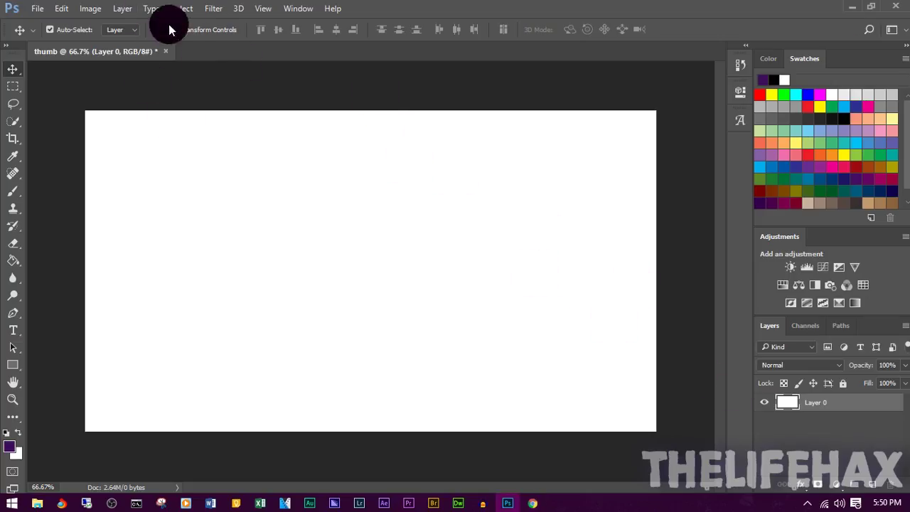
left_click(38, 9)
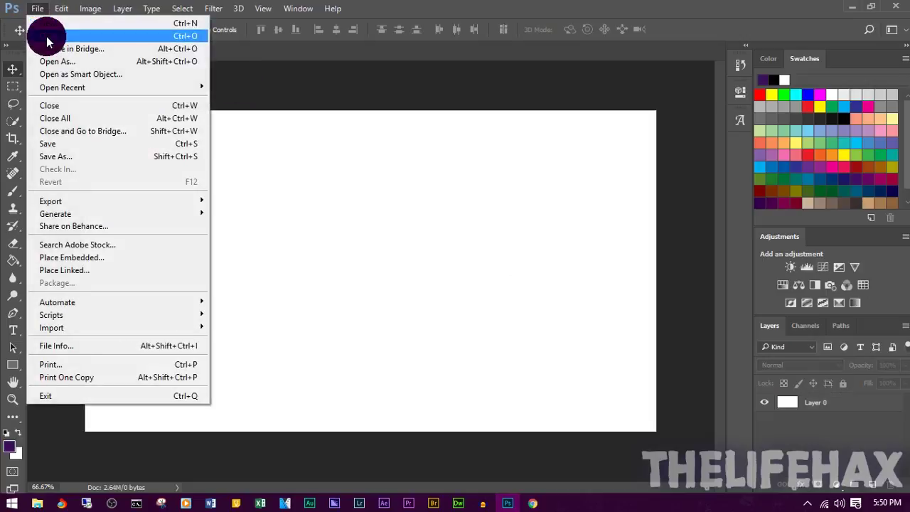
left_click(47, 36)
scroll(572, 264, "down", 3)
scroll(512, 268, "down", 2)
scroll(455, 263, "up", 6)
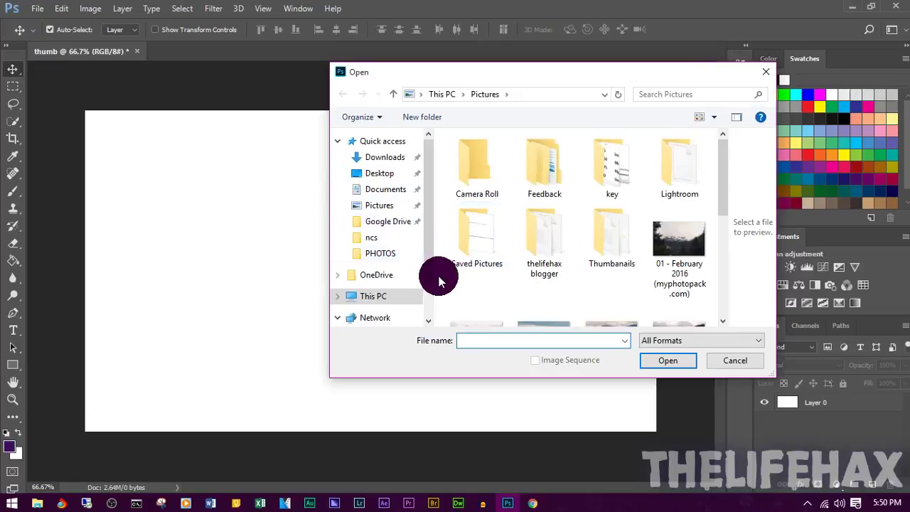
left_click(388, 173)
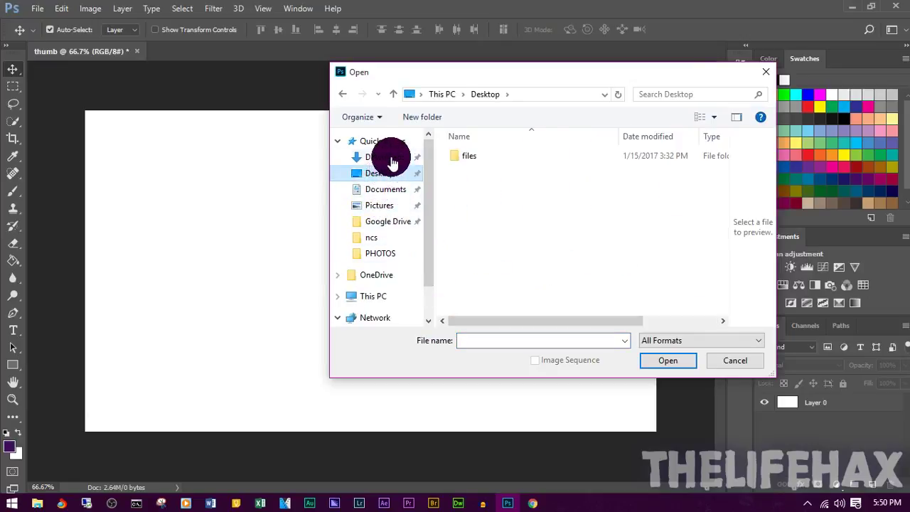
left_click(392, 158)
scroll(599, 268, "down", 3)
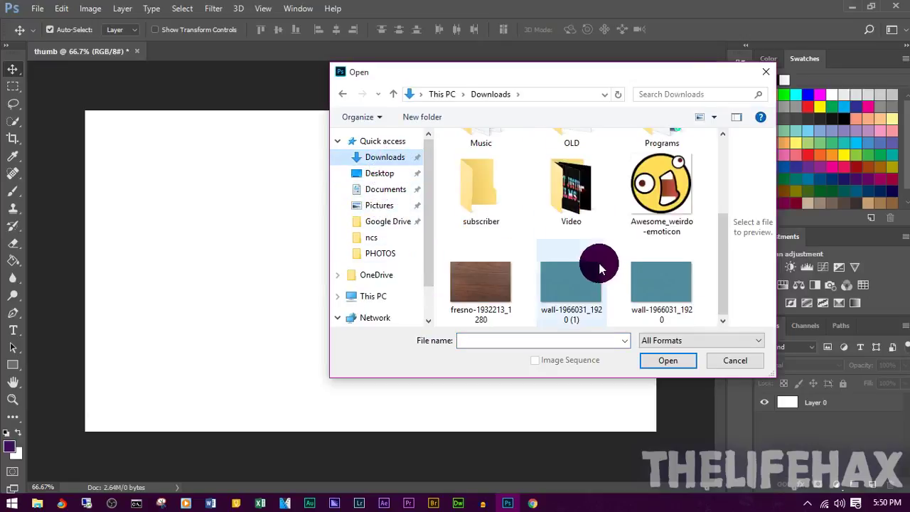
left_click(470, 286)
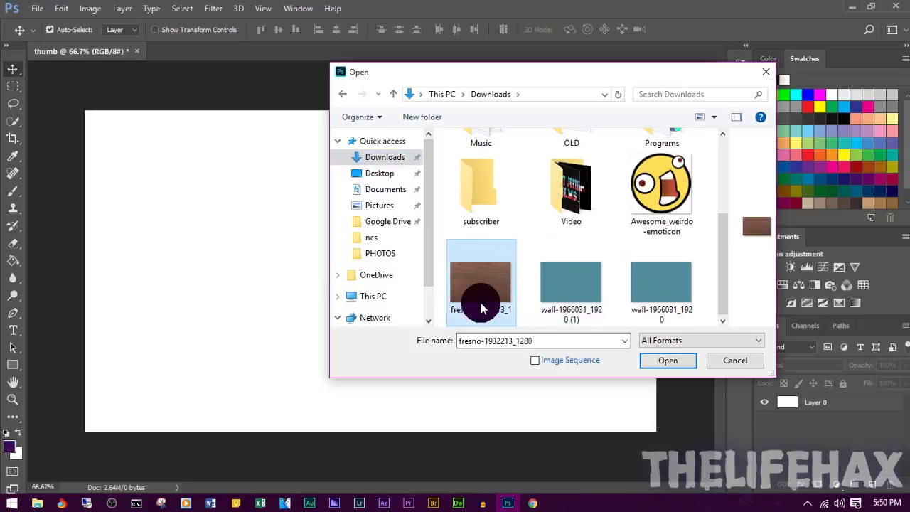
left_click(668, 361)
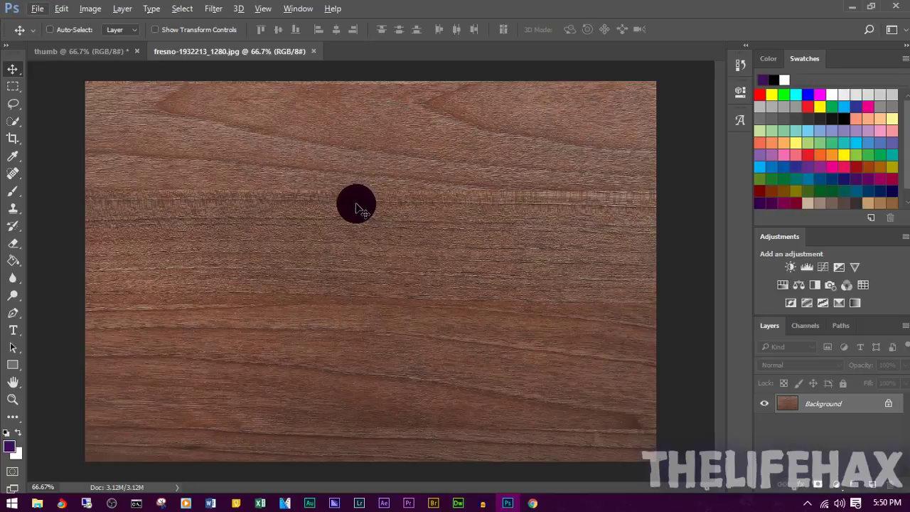
- Move the wood texture image into the thumb document as a layer above the white one
left_click_drag(397, 227, 241, 250)
left_click_drag(277, 286, 426, 291)
left_click_drag(477, 206, 434, 249)
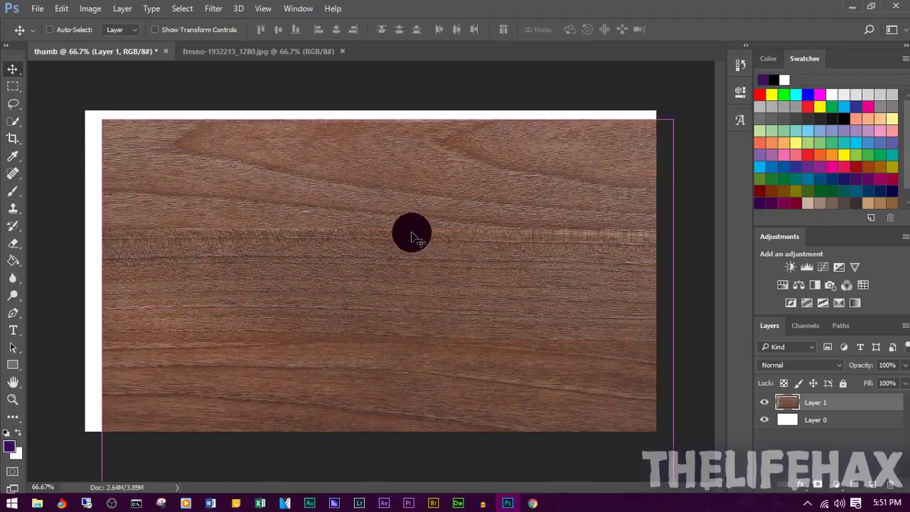
- Free-transform the wood texture layer to cover the canvas exactly, at 100% width and 84.41% height, and apply it
key("ctrl+t")
left_click_drag(260, 229, 253, 215)
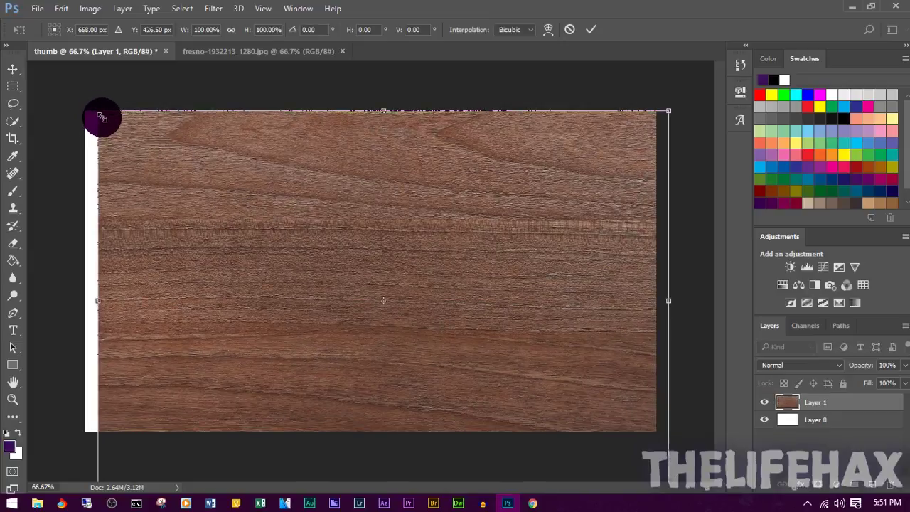
mouse_move(91, 108)
left_mouse_down()
mouse_move(73, 94)
mouse_move(107, 121)
mouse_move(82, 103)
left_mouse_up()
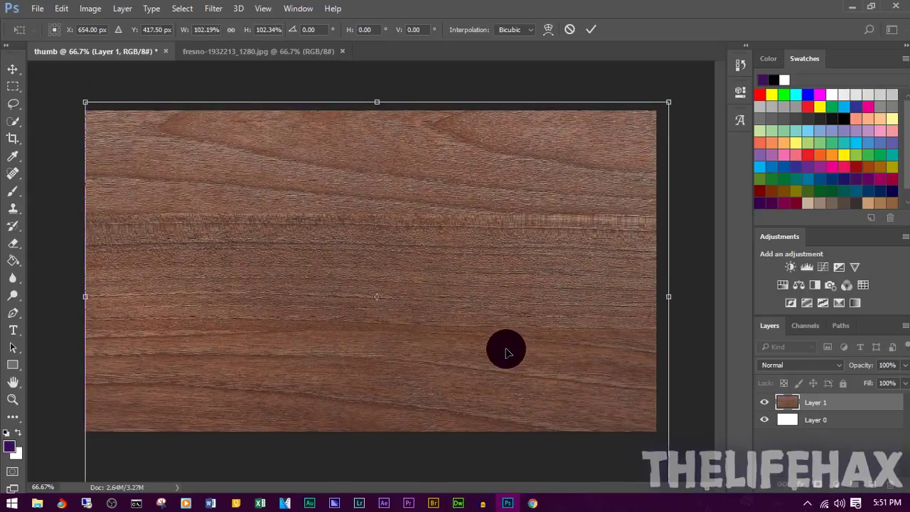
left_click_drag(668, 95, 573, 189)
left_click_drag(538, 223, 487, 185)
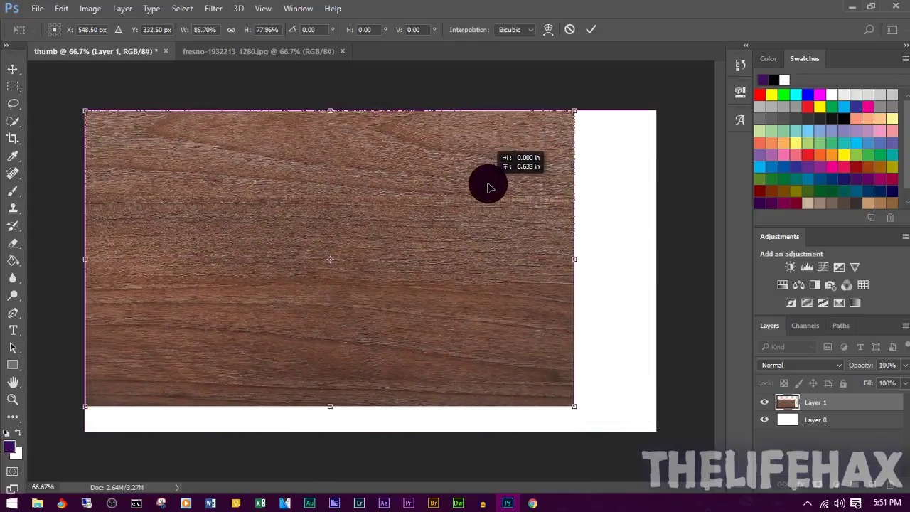
left_click_drag(573, 405, 654, 430)
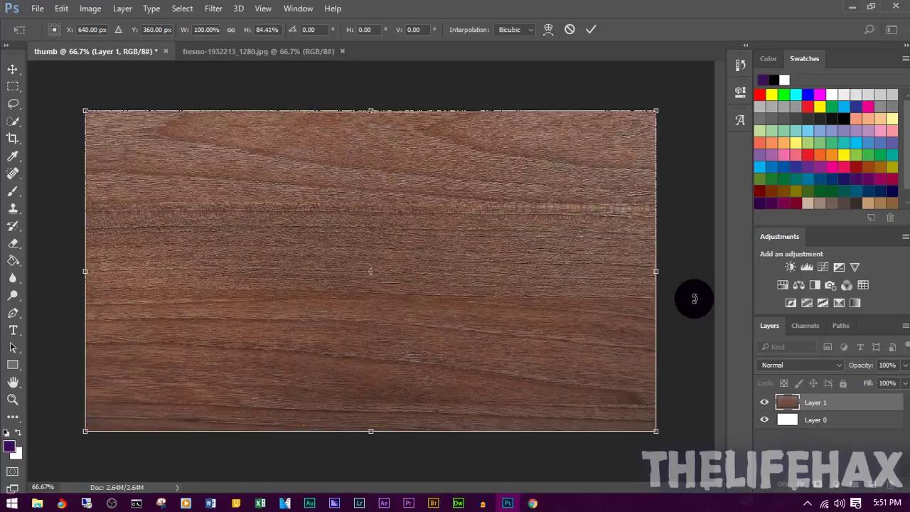
key("Return")
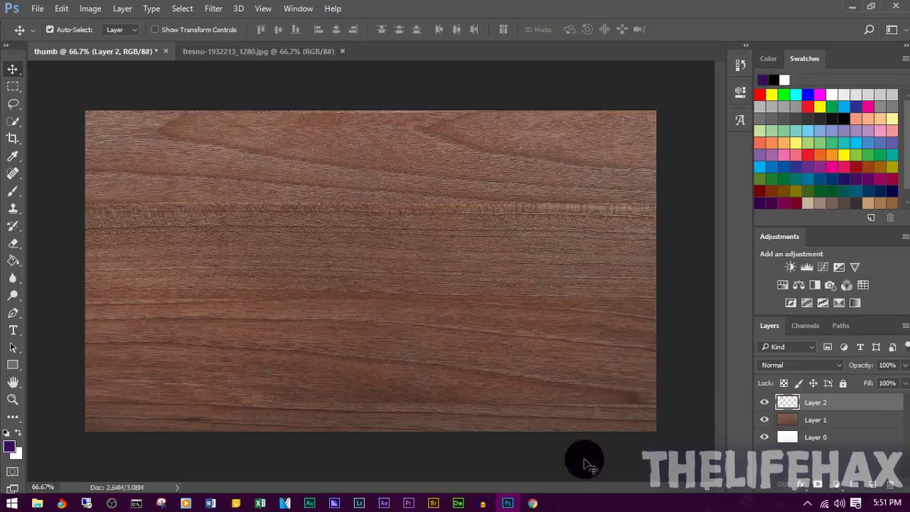
- Add a text layer over the wood background reading "make awesome thumbanil", with one word per line
left_click(12, 332)
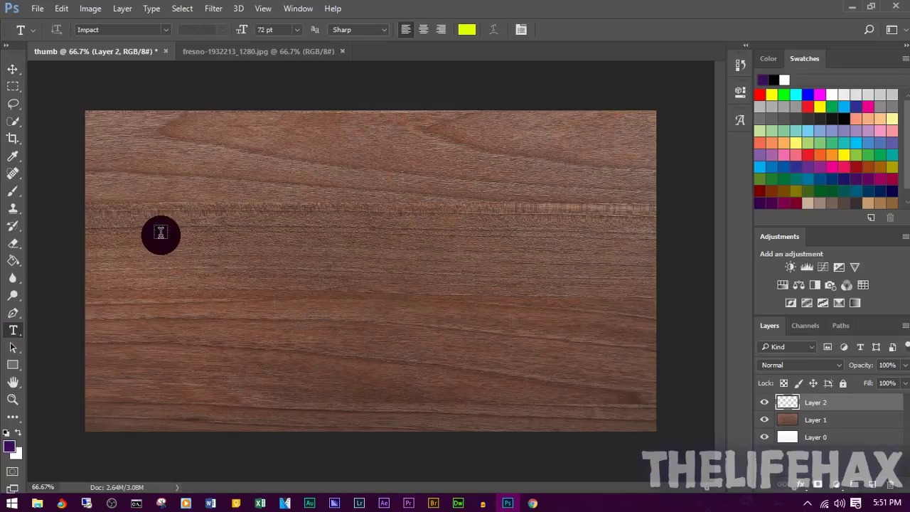
left_click(161, 232)
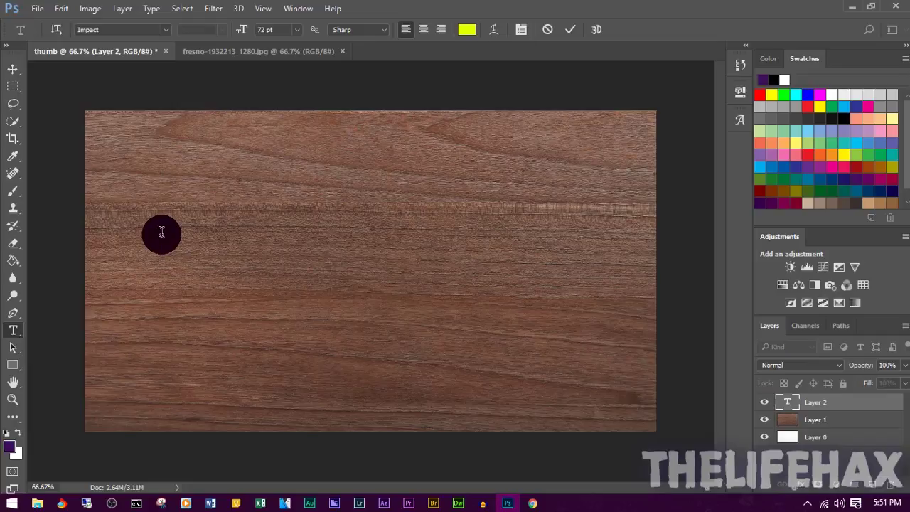
type("make ")
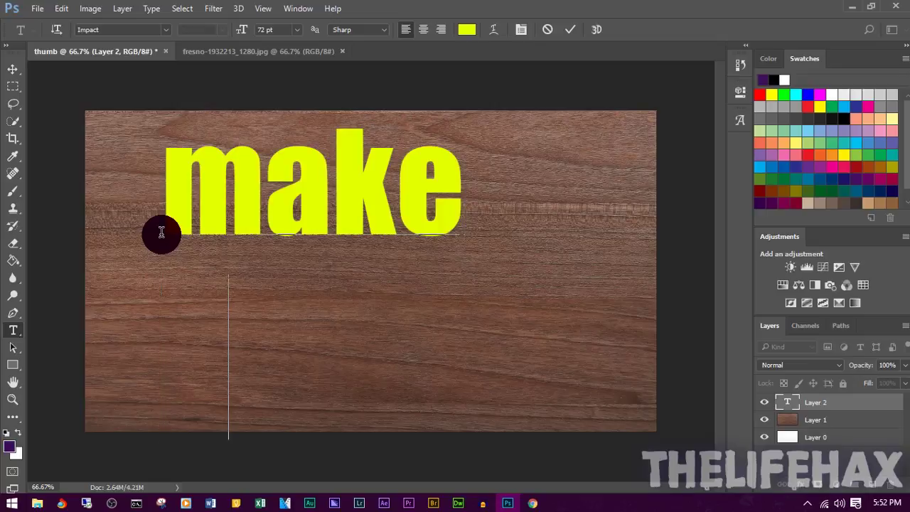
type("awesome")
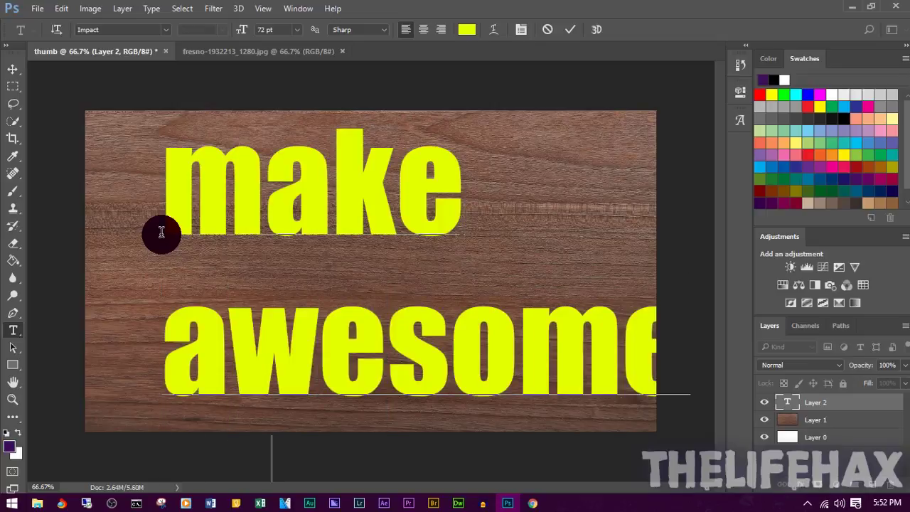
- Set the whole text to 60 pt and move it towards the canvas's upper-left corner
key("ctrl+a")
left_click(296, 29)
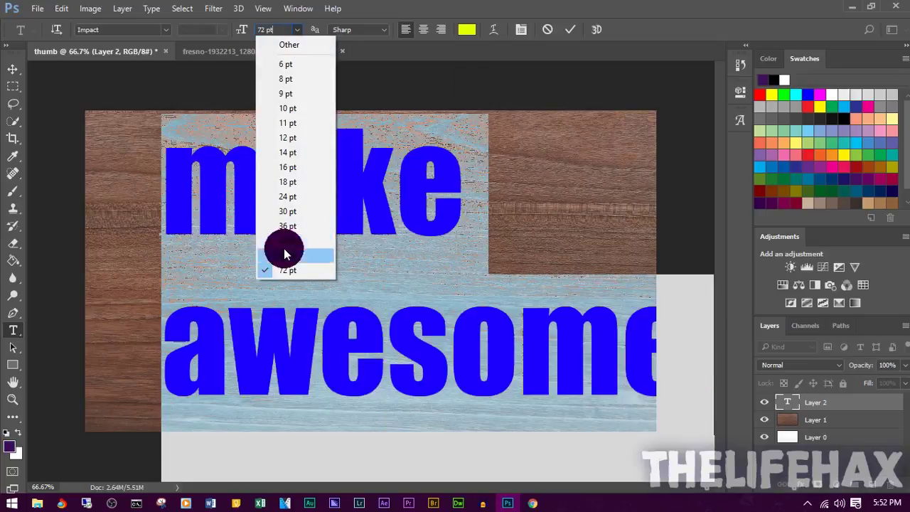
left_click(283, 248)
left_click(12, 70)
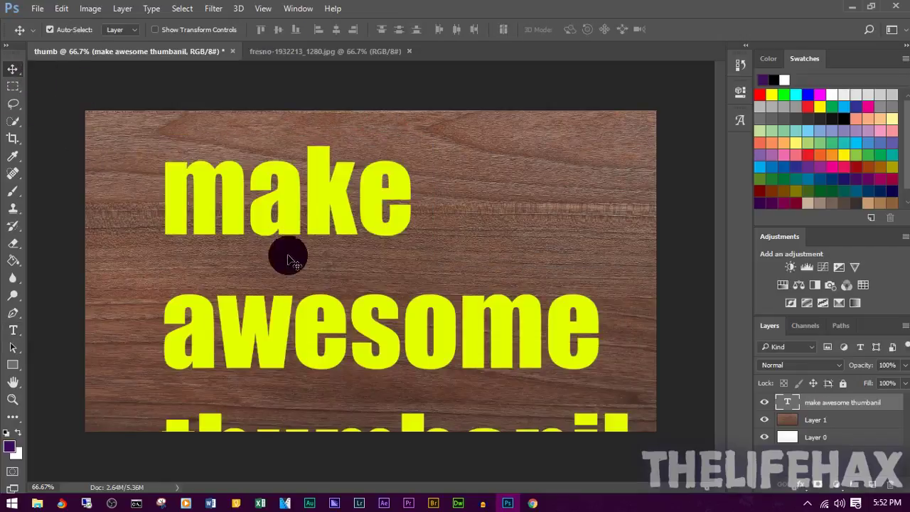
left_click_drag(404, 341, 348, 309)
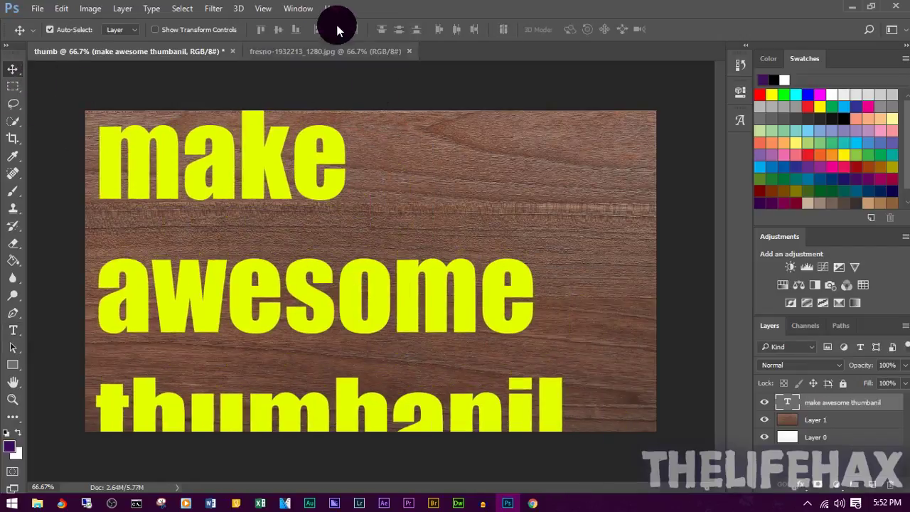
- Set the font size of the whole title text to 18 pt
left_click(13, 330)
left_click_drag(126, 128, 592, 422)
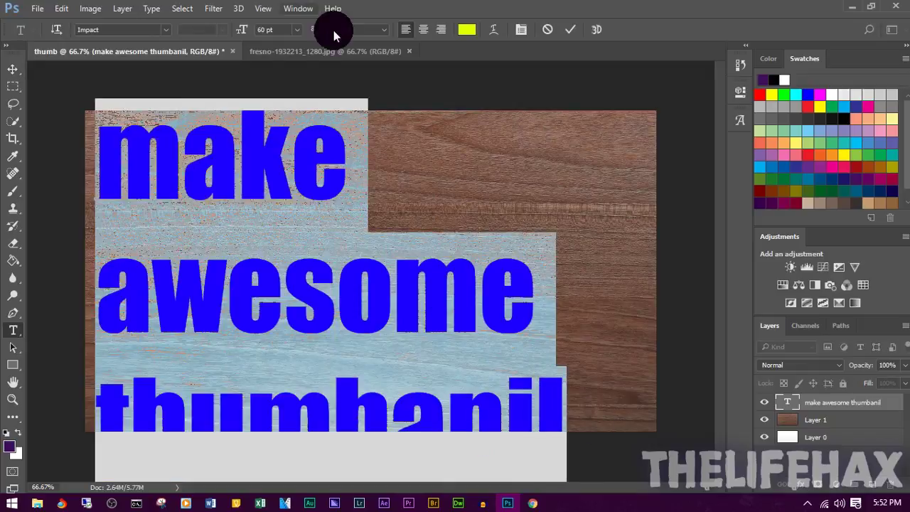
left_click(294, 30)
left_click(287, 182)
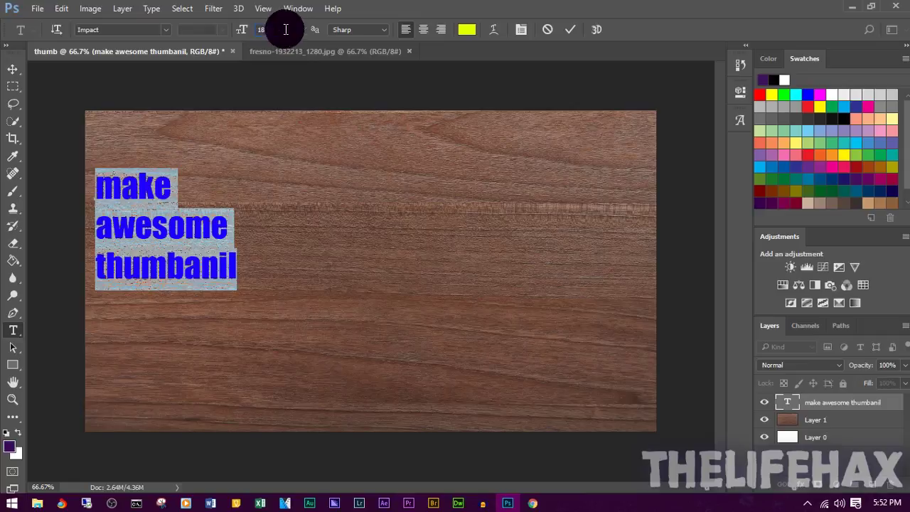
left_click_drag(280, 29, 263, 29)
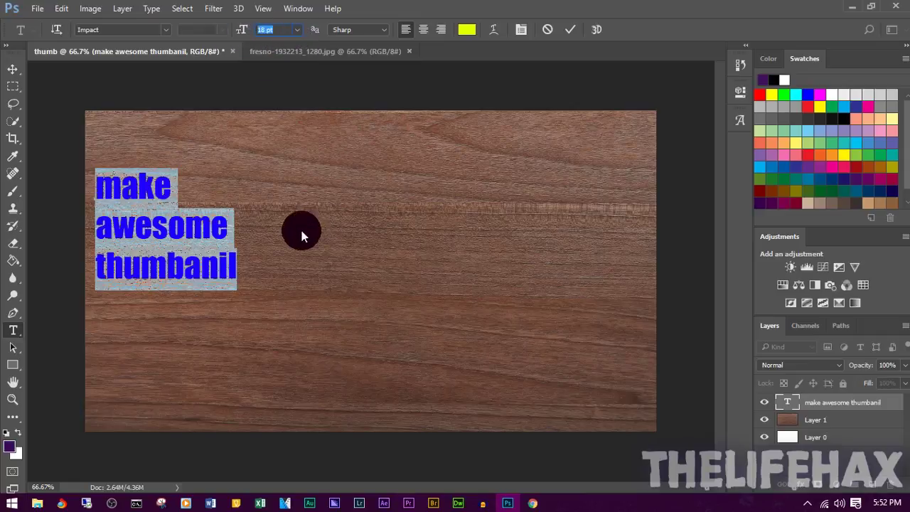
left_click(106, 186)
key("ctrl+a")
left_click(280, 29)
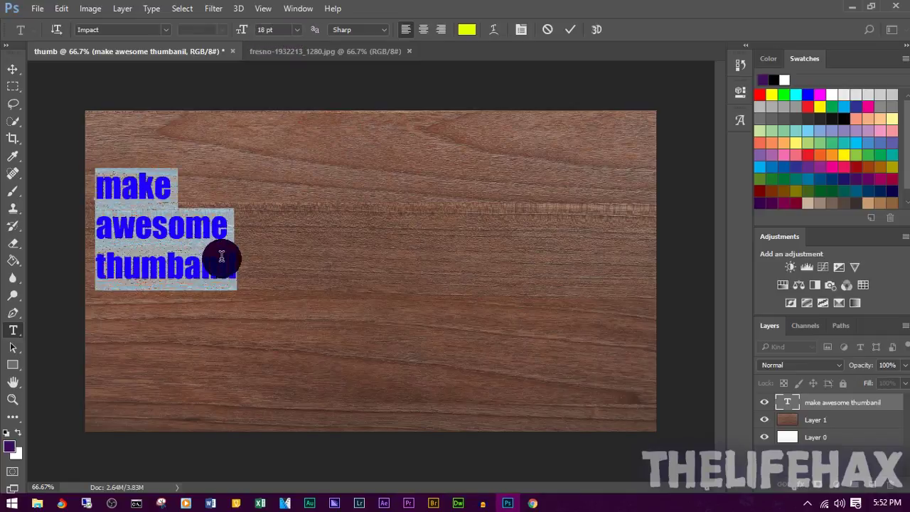
left_click_drag(219, 260, 97, 184)
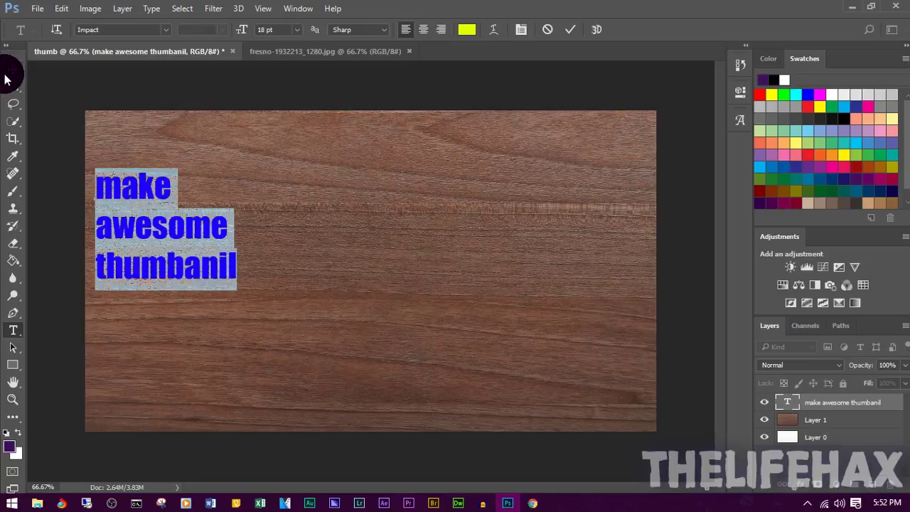
- Free-transform the title text to about 228% in width and height, centre it vertically near the canvas's left edge, and apply it
left_click(12, 69)
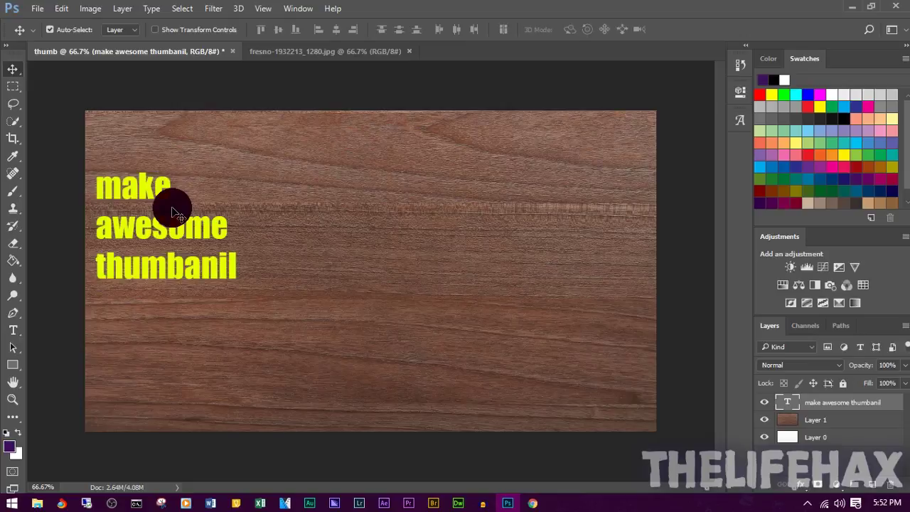
key("ctrl+t")
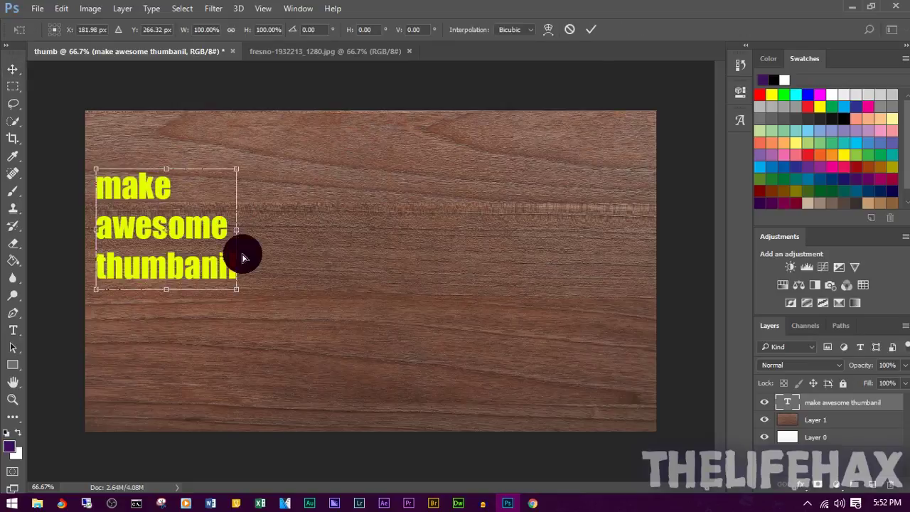
left_click_drag(235, 288, 436, 320)
left_click_drag(409, 322, 445, 416)
left_click_drag(308, 380, 311, 349)
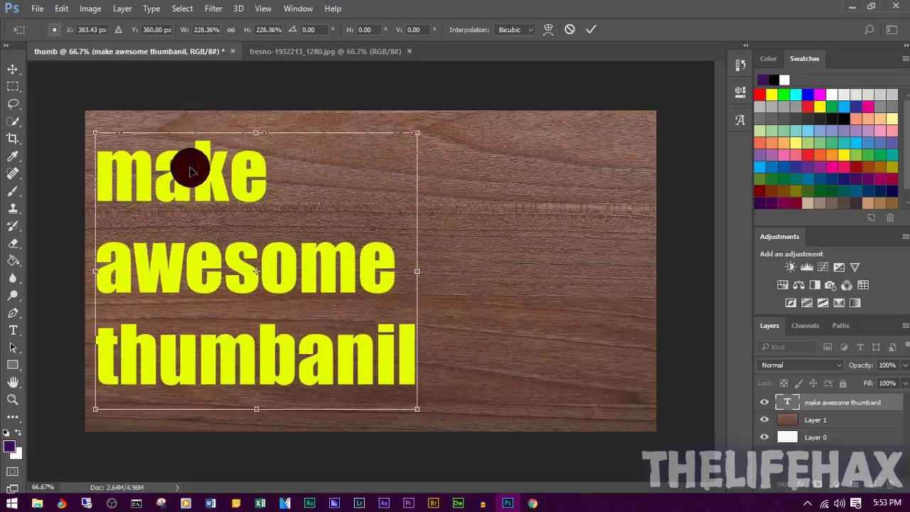
left_click(6, 70)
left_click(370, 197)
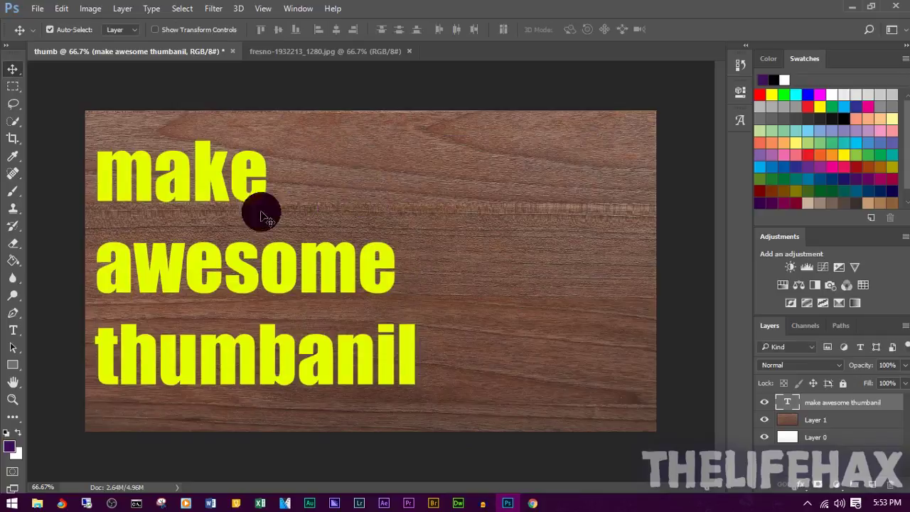
- Select the whole title text and look through the available fonts, leaving Impact in use
left_click(14, 328)
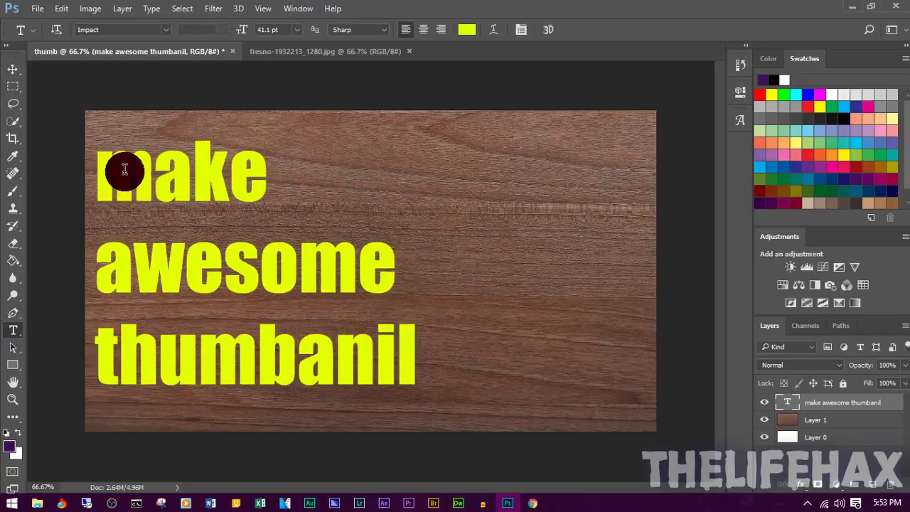
left_click_drag(97, 166, 192, 174)
left_click_drag(410, 298, 464, 348)
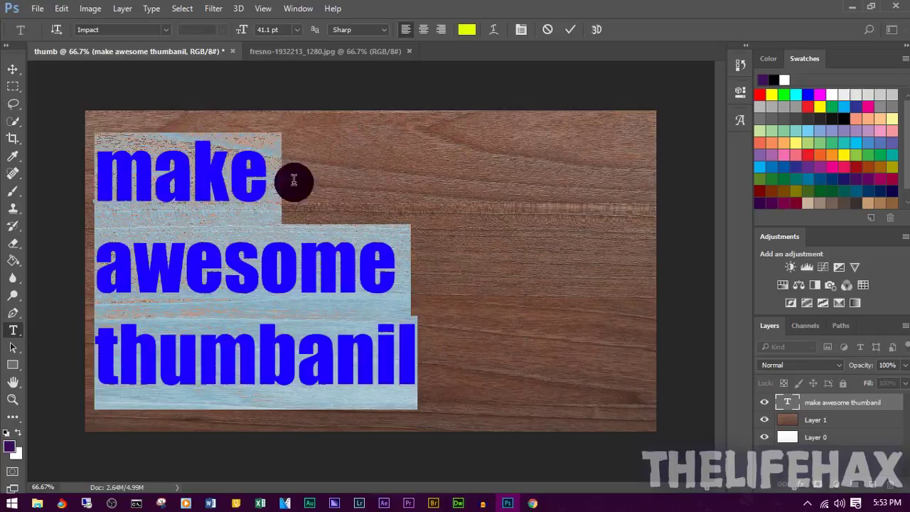
left_click(162, 30)
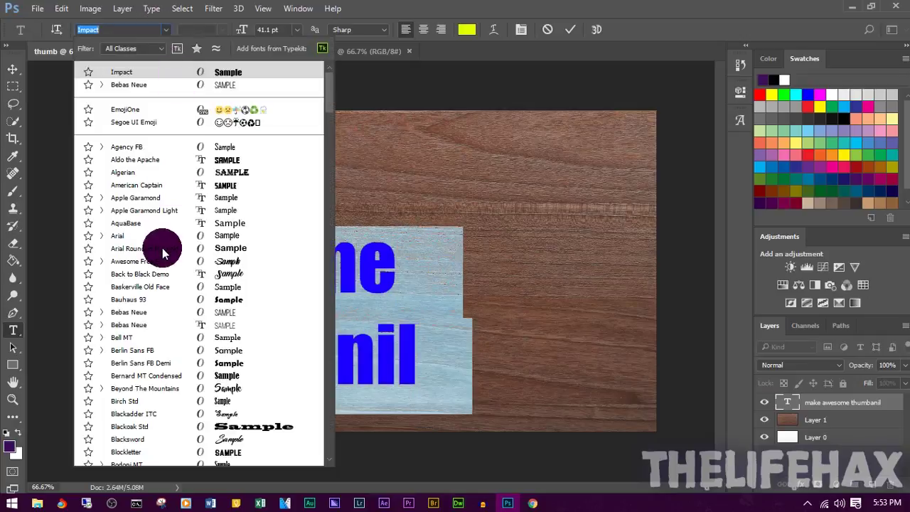
scroll(206, 284, "down", 3)
scroll(179, 281, "up", 1)
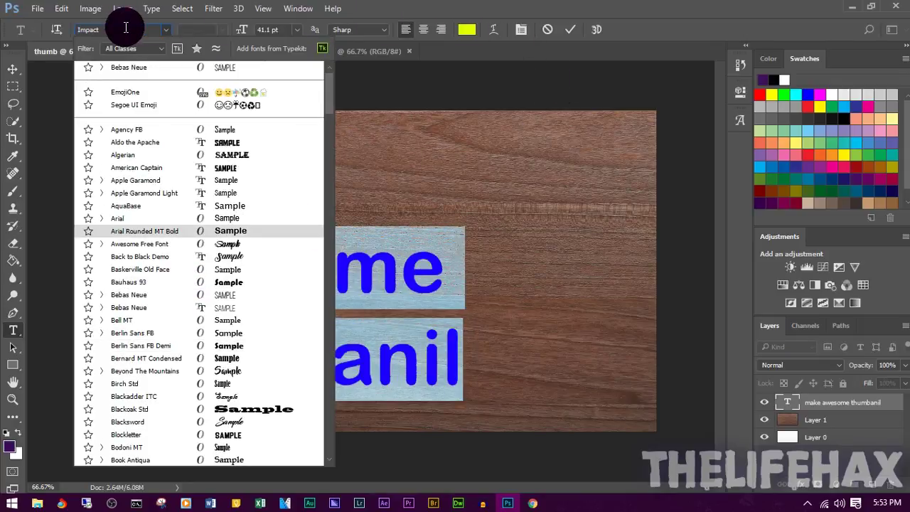
left_click(475, 78)
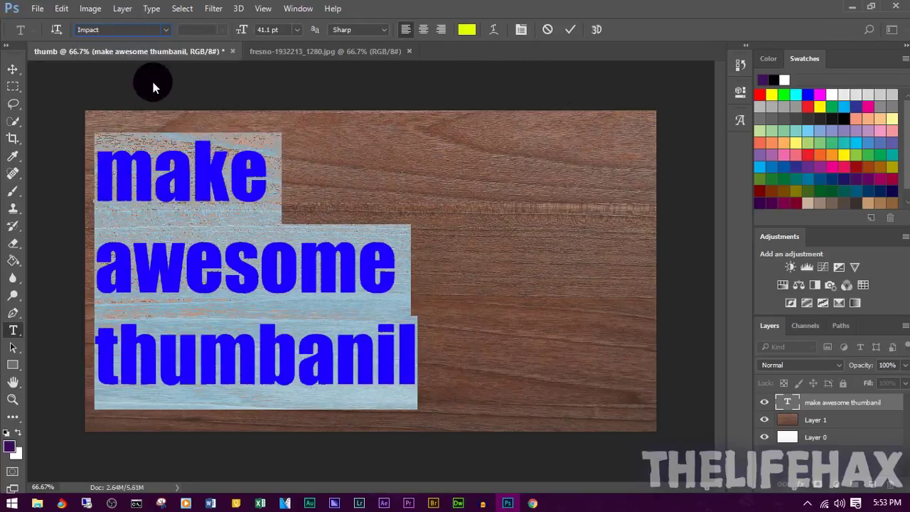
left_click(531, 498)
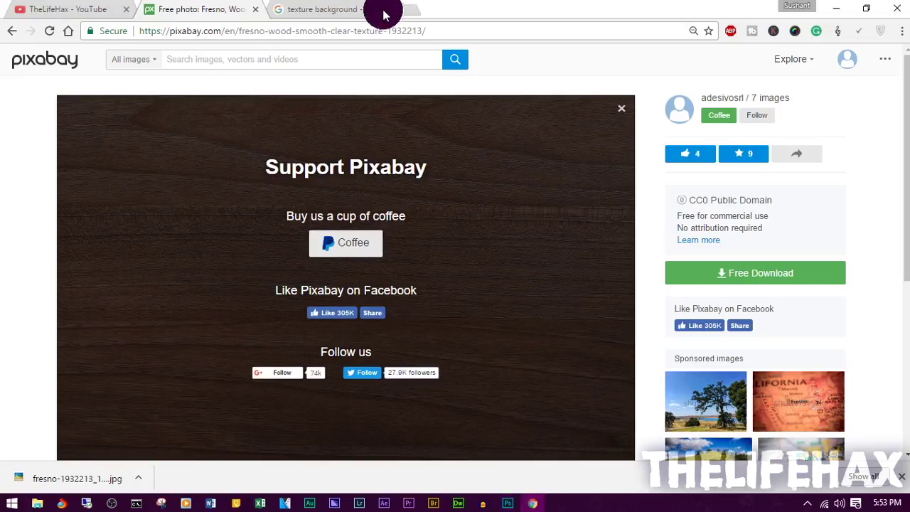
left_click(415, 10)
type("da")
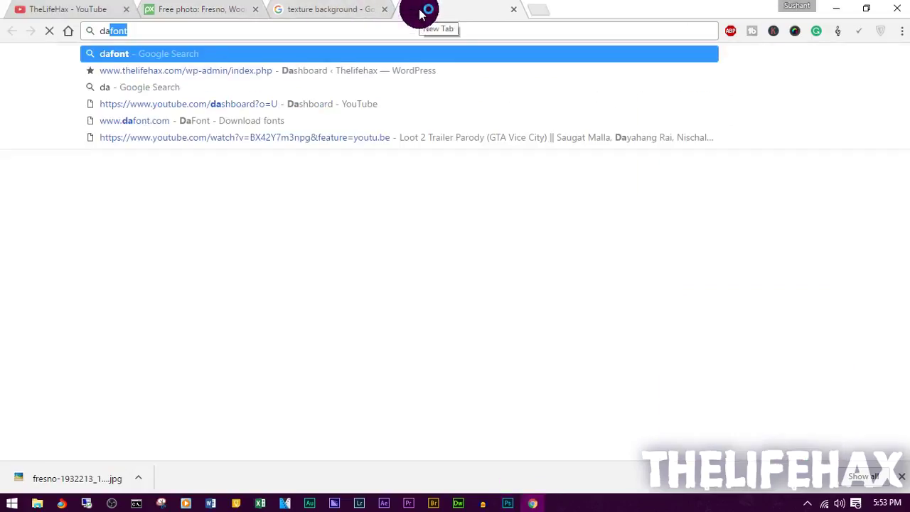
type("f")
left_click(264, 89)
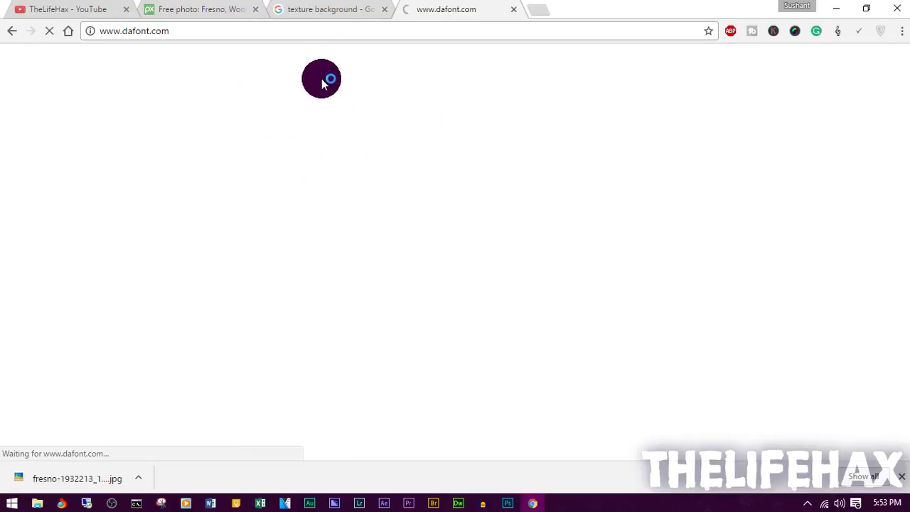
scroll(479, 368, "down", 9)
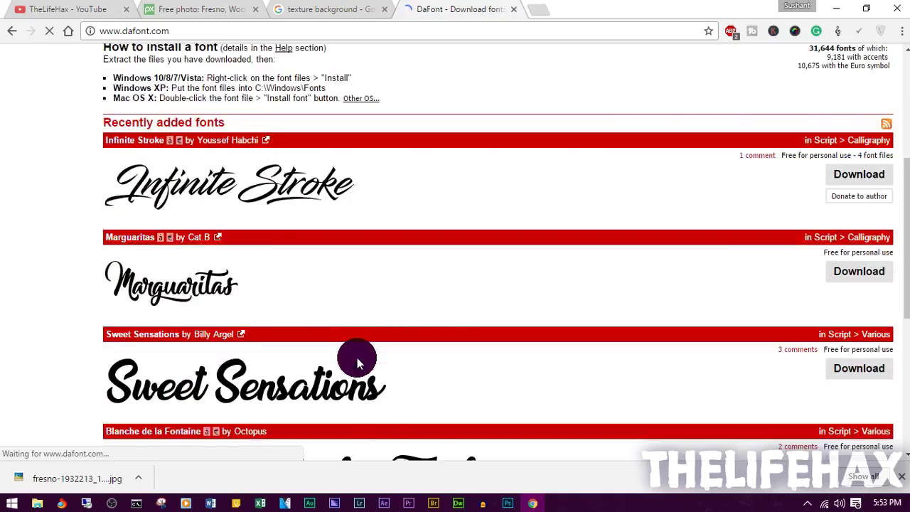
scroll(301, 348, "up", 5)
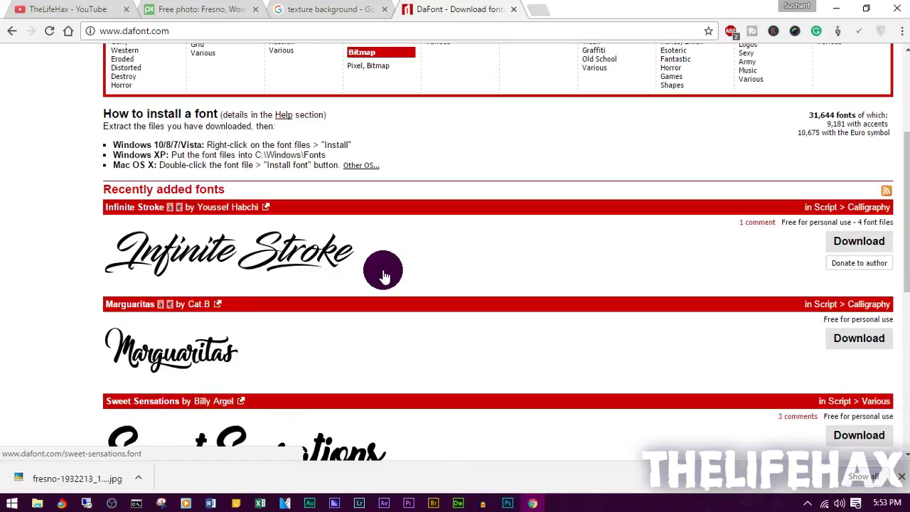
scroll(366, 276, "up", 3)
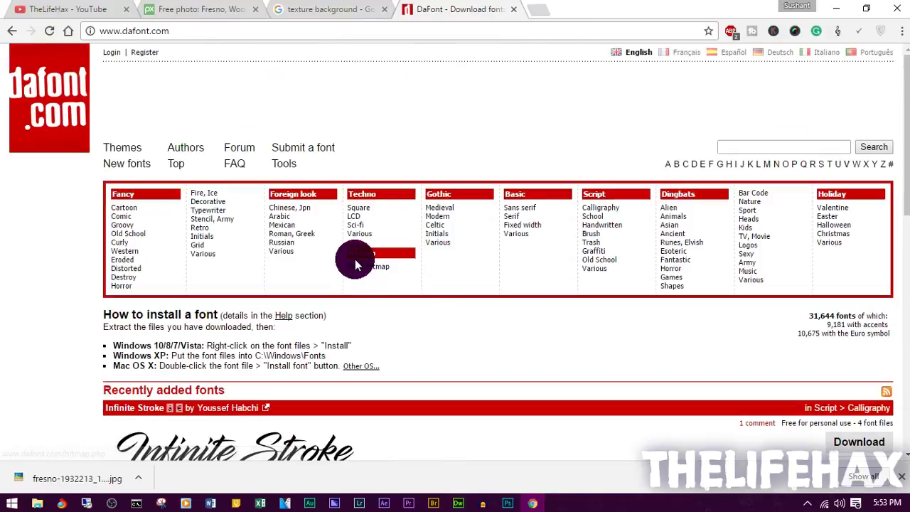
- Search DaFont for "american captain"
left_click(742, 144)
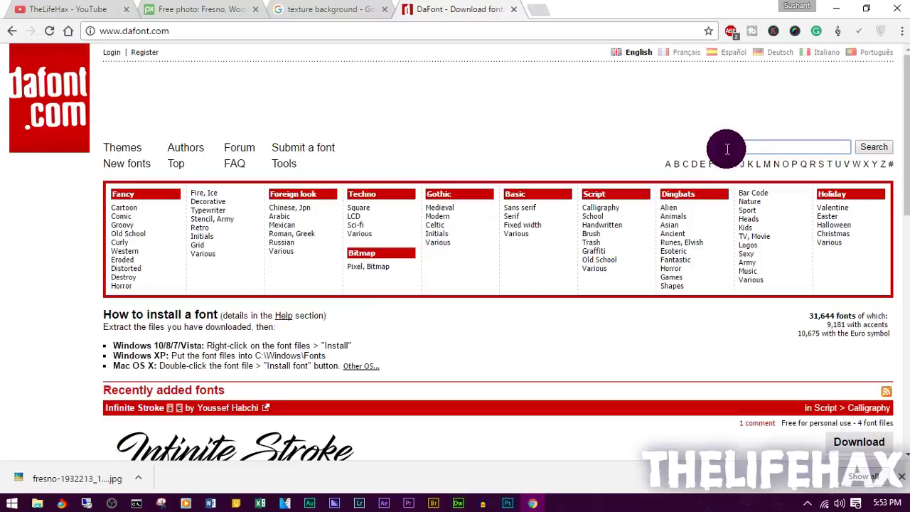
type("american captain")
key("Return")
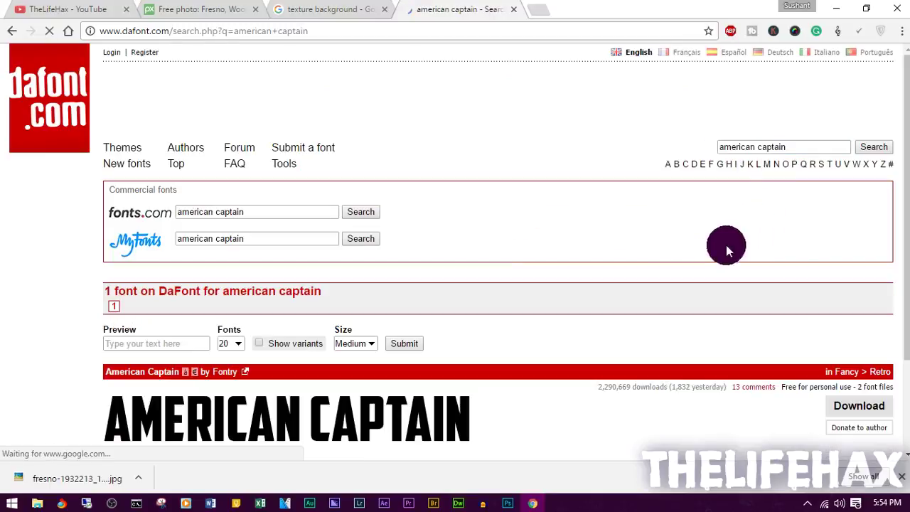
- Download the American Captain font as american_captain.zip and open the archive
scroll(725, 246, "down", 3)
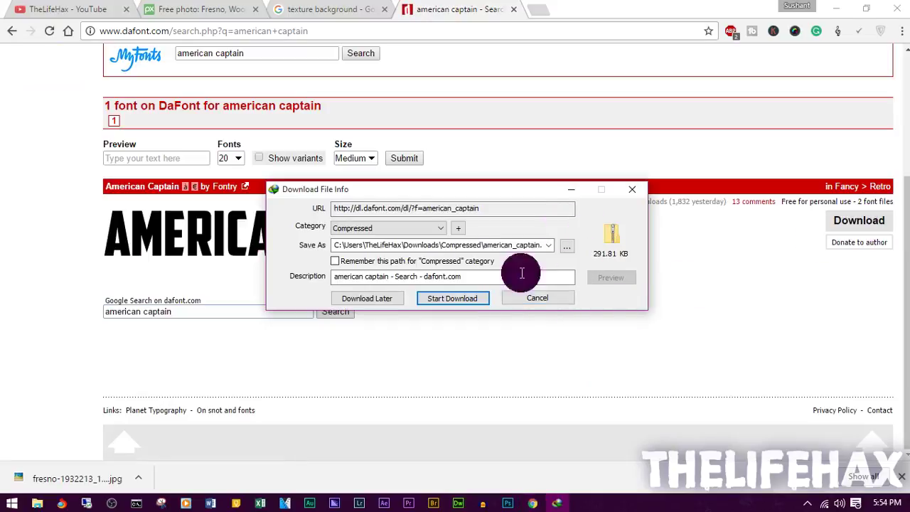
left_click(457, 299)
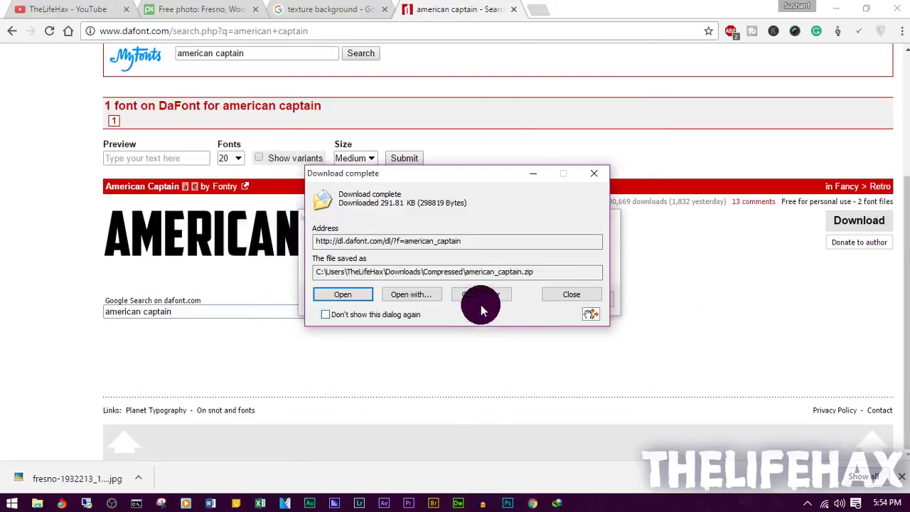
left_click(341, 302)
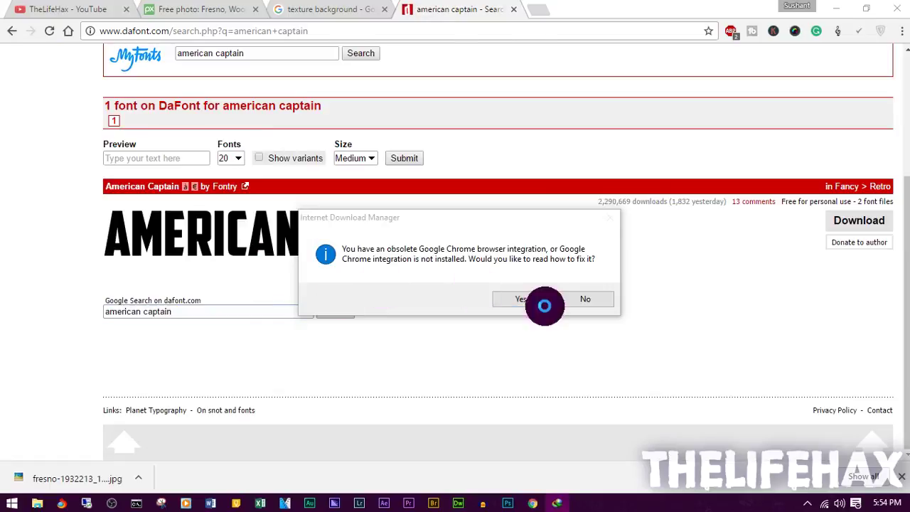
left_click(544, 301)
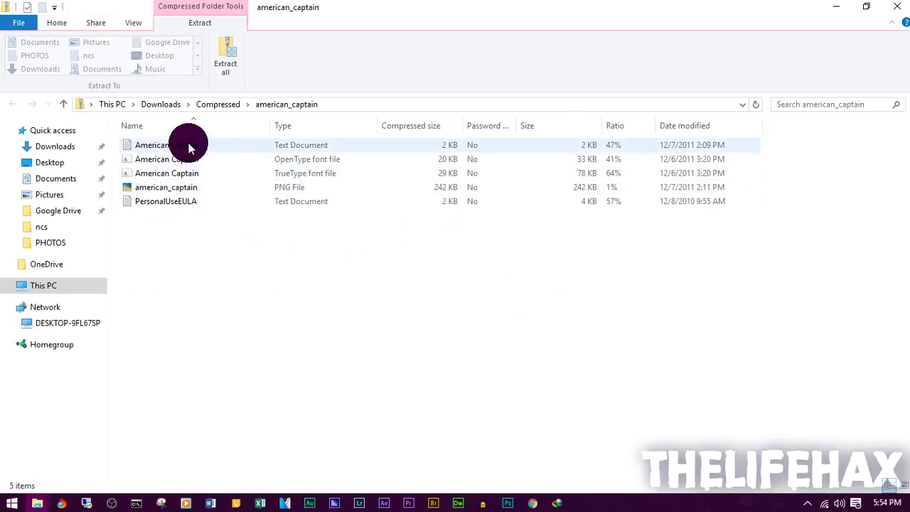
- Install the OpenType version of American Captain from the archive and close the font preview and archive windows
left_click(174, 163)
double_click(174, 161)
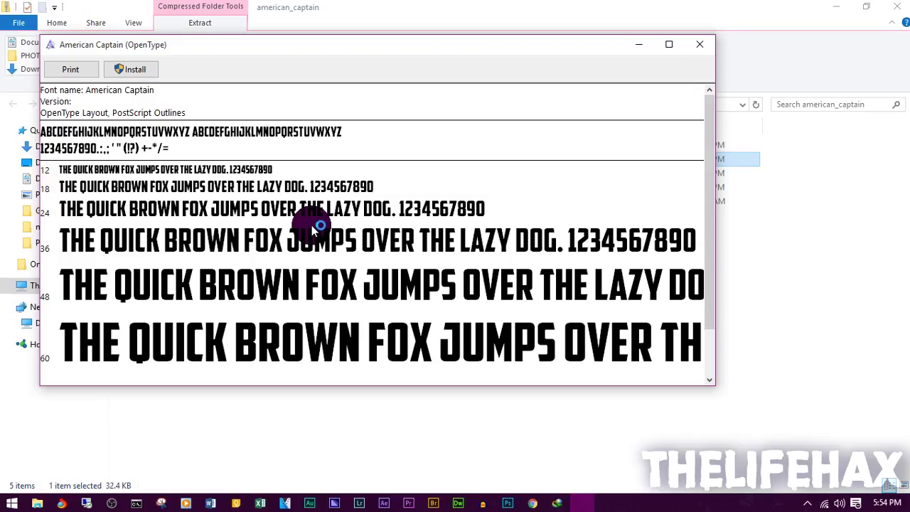
left_click(139, 71)
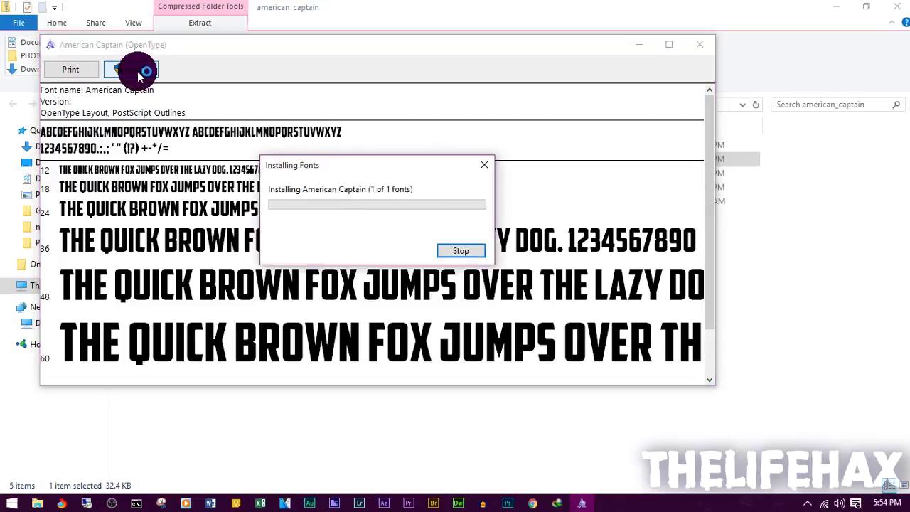
left_click(486, 259)
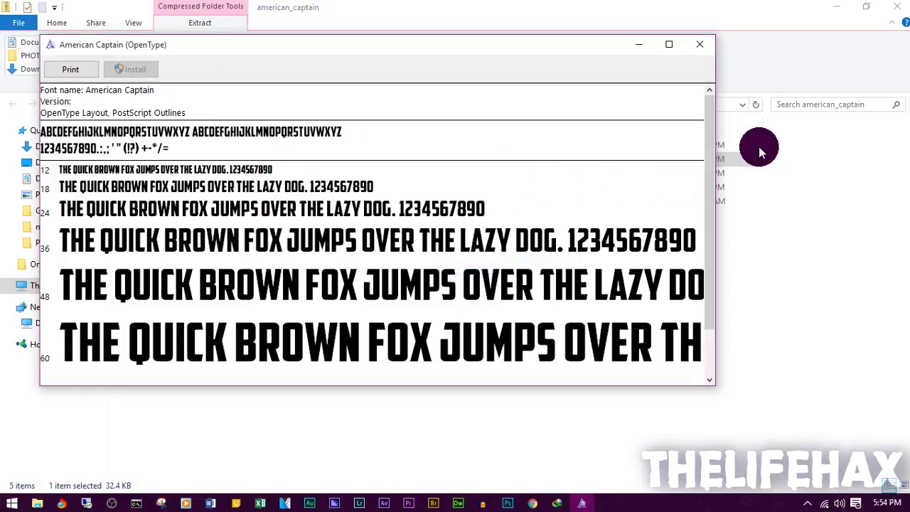
left_click(699, 44)
left_click(897, 8)
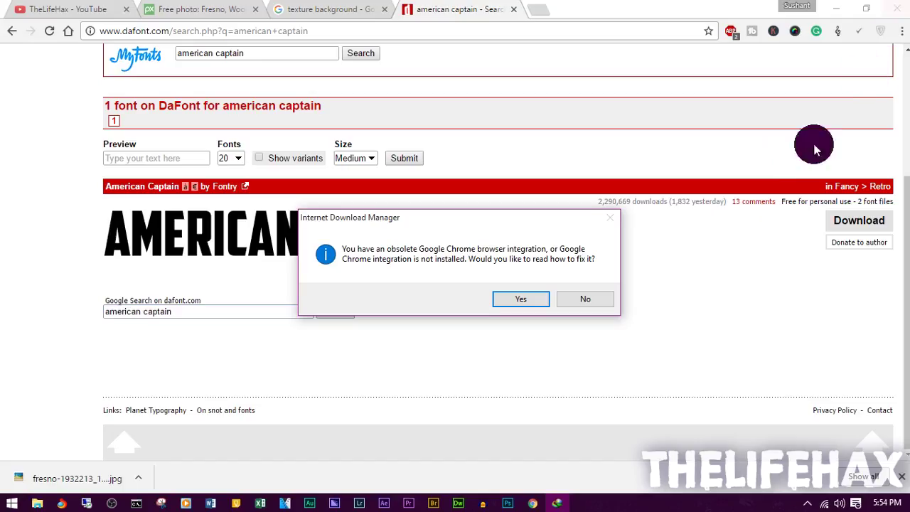
- Decline the download manager's integration prompt, return to Photoshop, and set the whole title text's font to American Captain
left_click(594, 303)
left_click(833, 7)
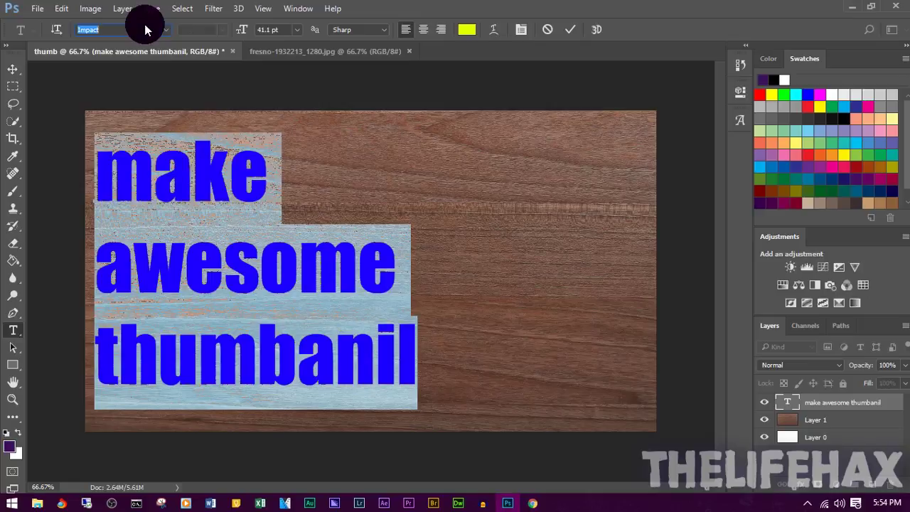
type("am")
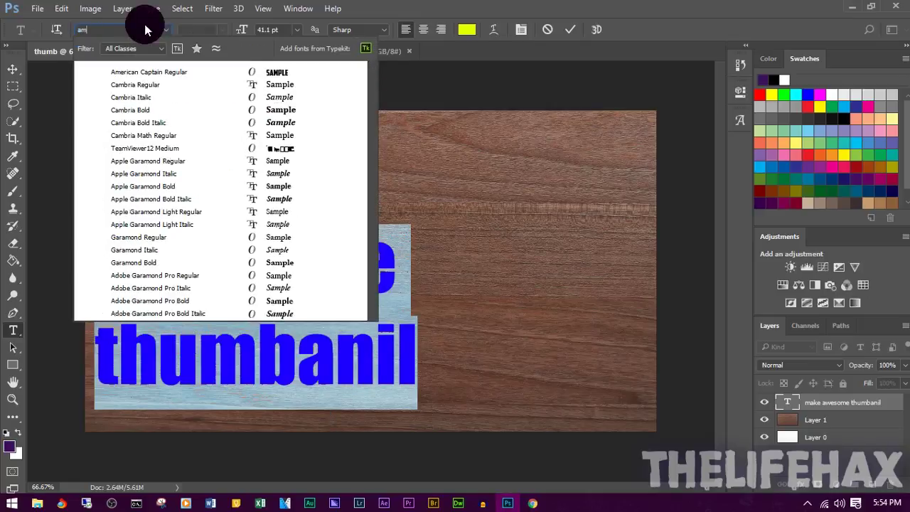
type("er")
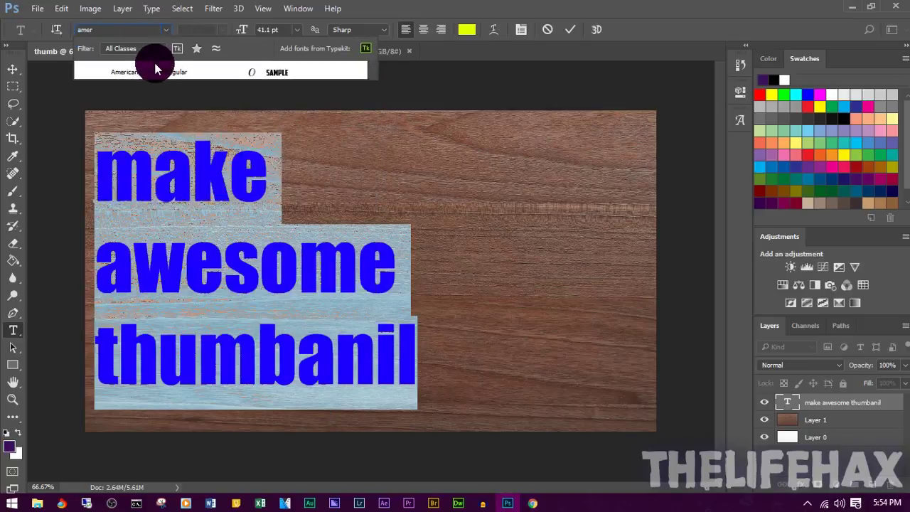
left_click(151, 72)
left_click(165, 175)
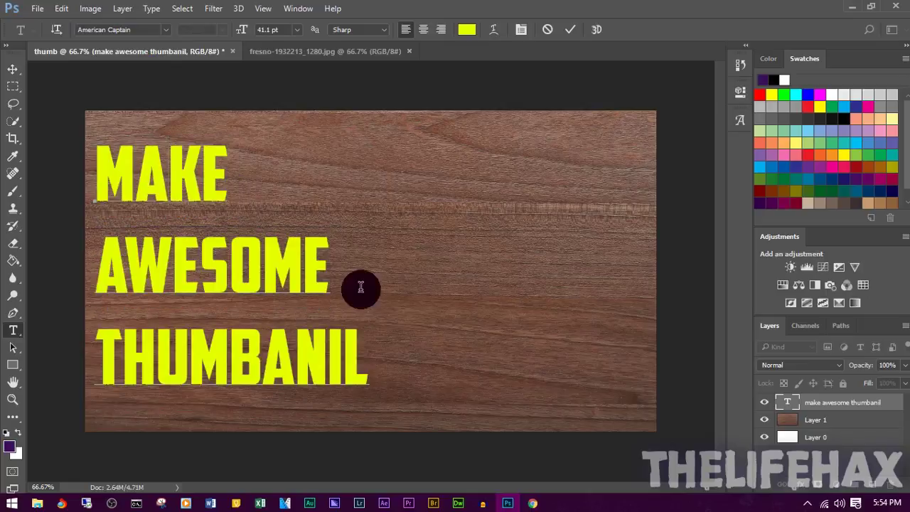
left_click_drag(348, 348, 30, 163)
left_click(220, 275)
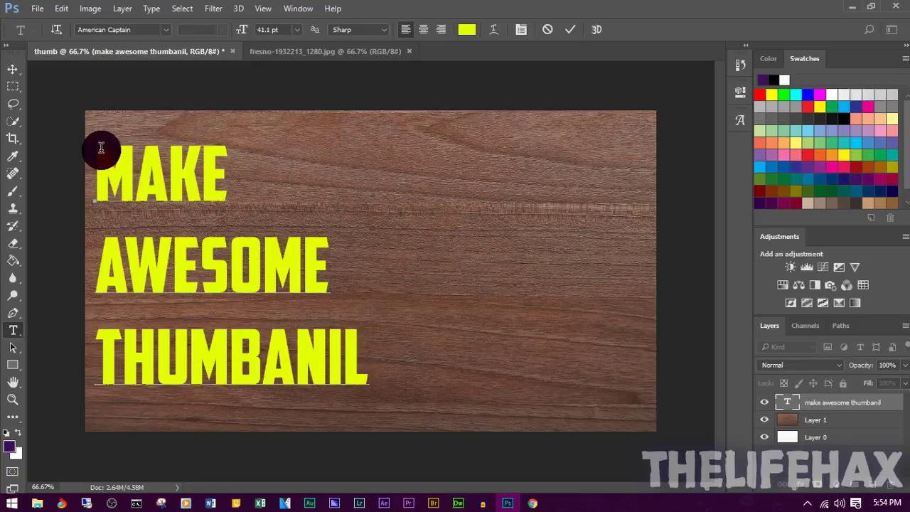
- Recolor the entire title text white (ffffff)
left_click_drag(96, 156, 379, 375)
left_click(211, 223)
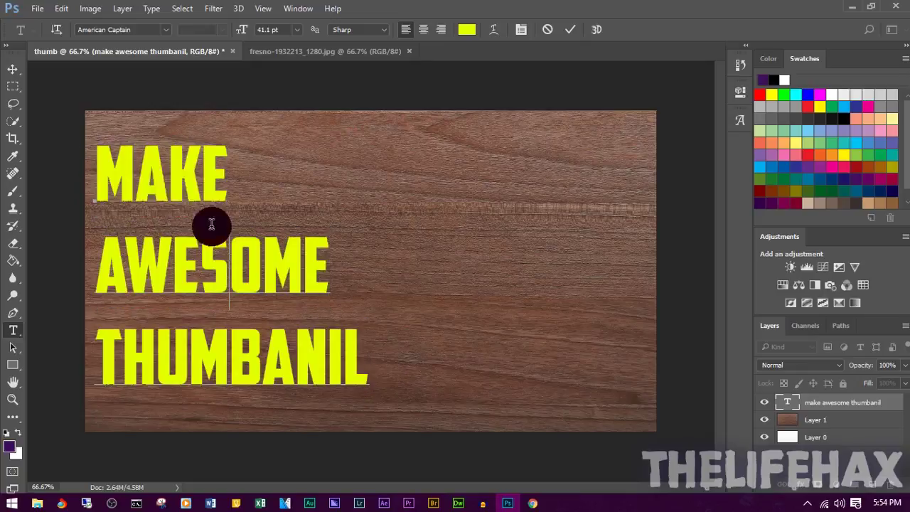
left_click_drag(95, 160, 381, 381)
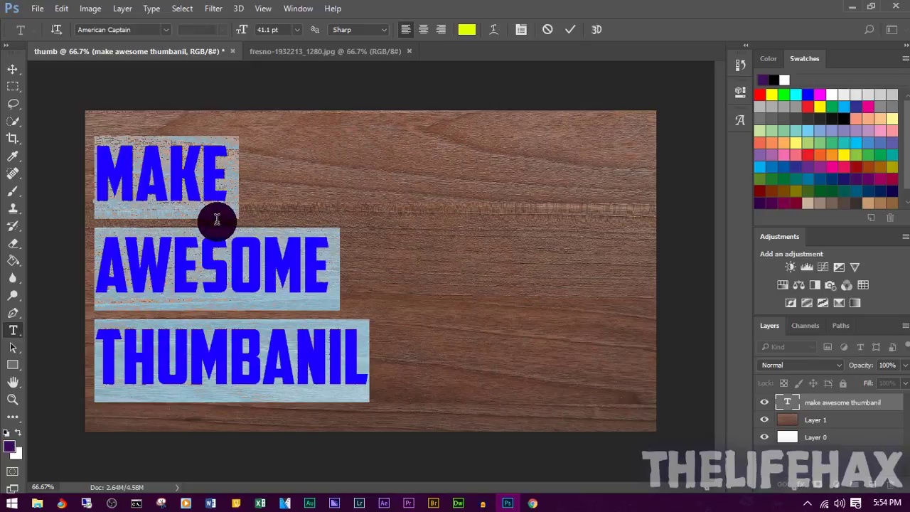
left_click(217, 220)
left_click_drag(97, 163, 239, 169)
left_click(106, 163)
left_click_drag(106, 163, 488, 384)
left_click(466, 29)
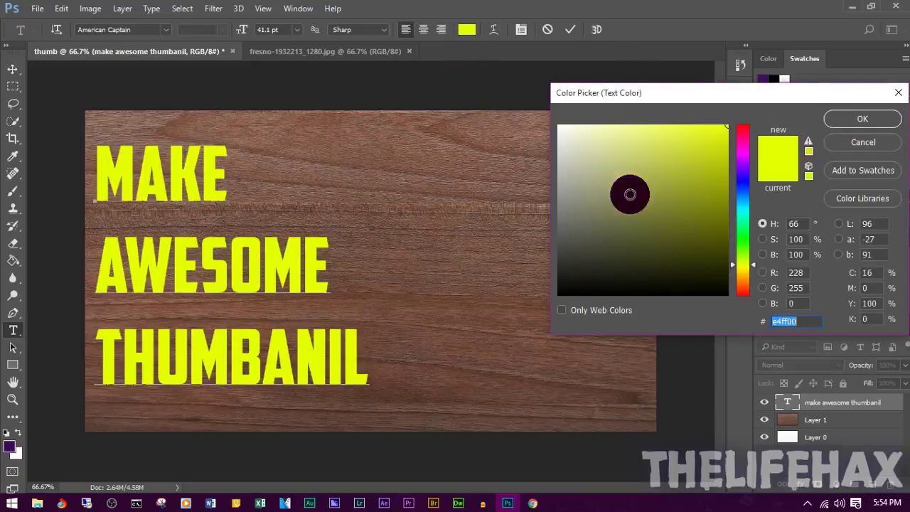
type("ffffff")
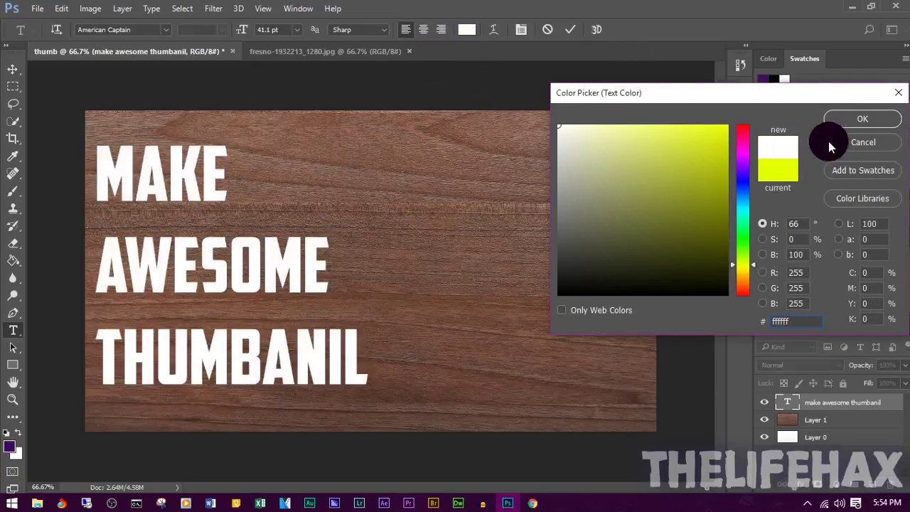
left_click(865, 119)
left_click(241, 235)
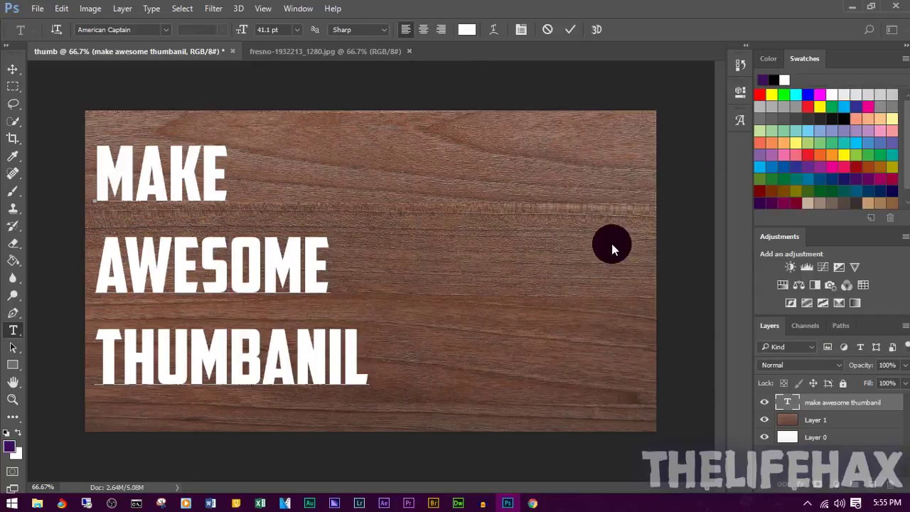
- Recolor only the word MAKE in the title bright green
left_click_drag(400, 346, 60, 183)
double_click(163, 158)
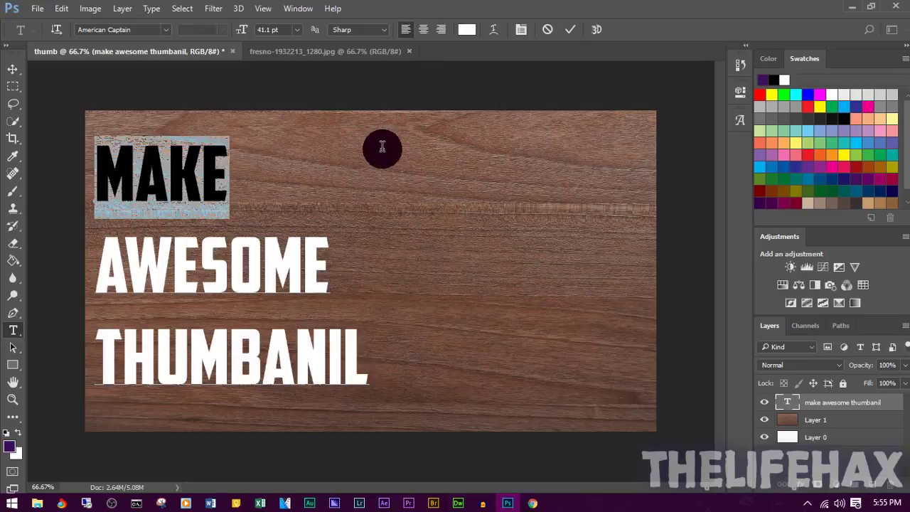
left_click(466, 29)
left_click_drag(715, 175, 727, 125)
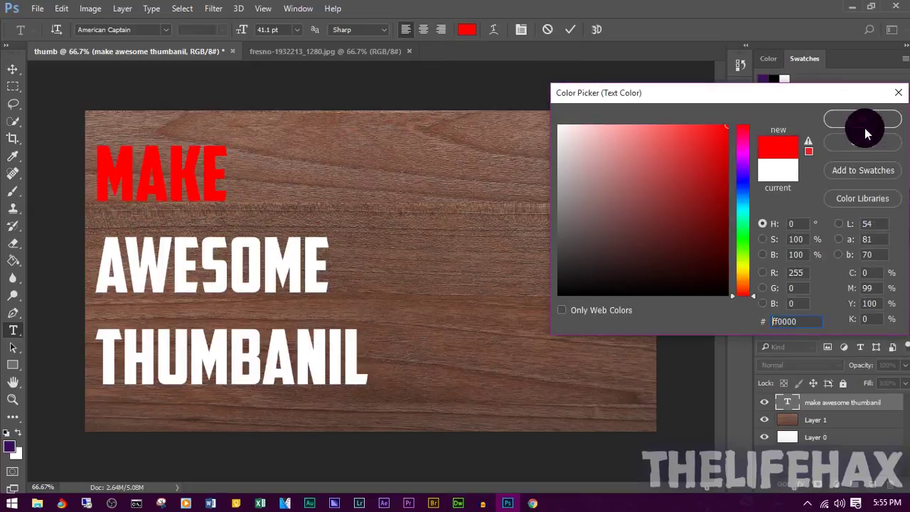
left_click(737, 248)
left_click_drag(670, 230, 721, 85)
left_click_drag(746, 215, 737, 232)
mouse_move(706, 152)
left_mouse_down()
mouse_move(777, 74)
mouse_move(872, 109)
left_mouse_up()
left_click(858, 126)
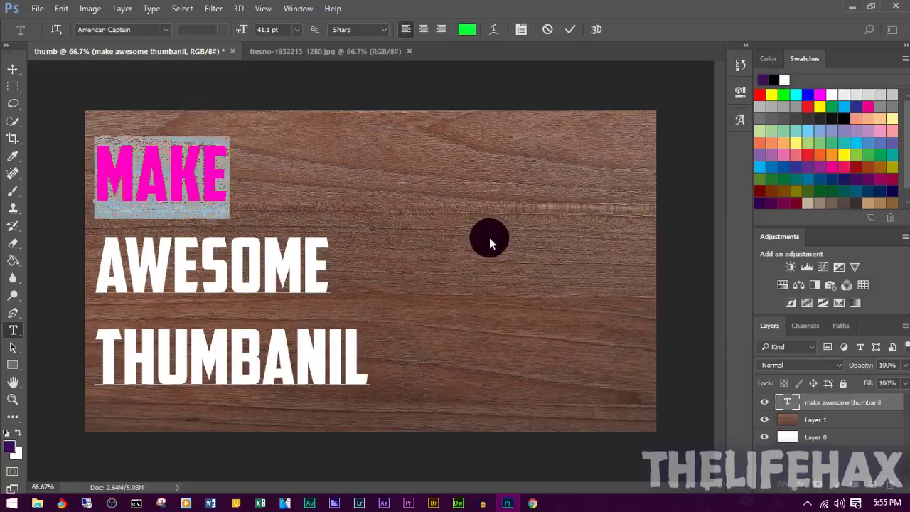
- Correct the spelling of the title's last word to THUMBNAIL
double_click(315, 329)
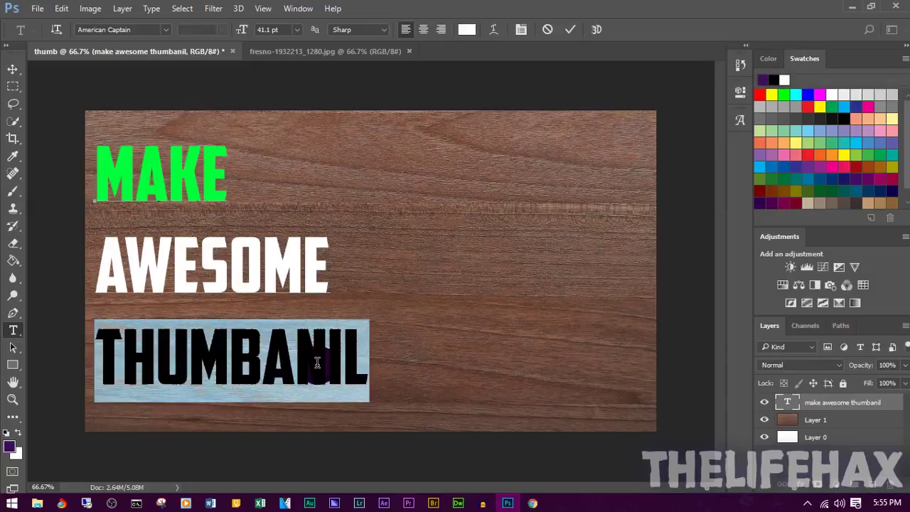
left_click(305, 365)
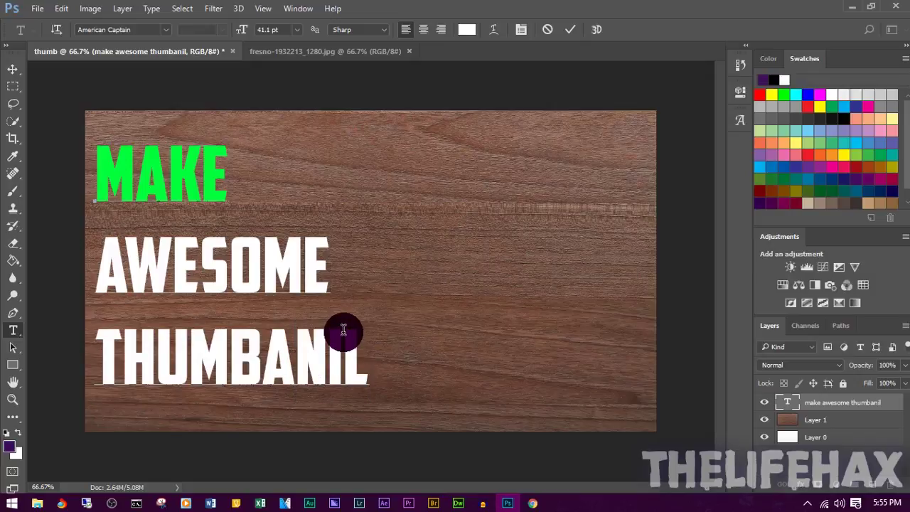
key("Delete")
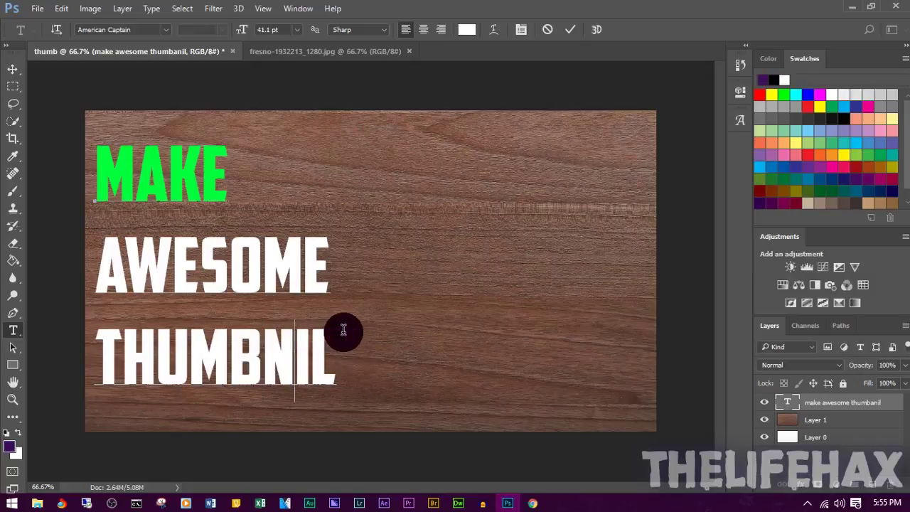
type("a")
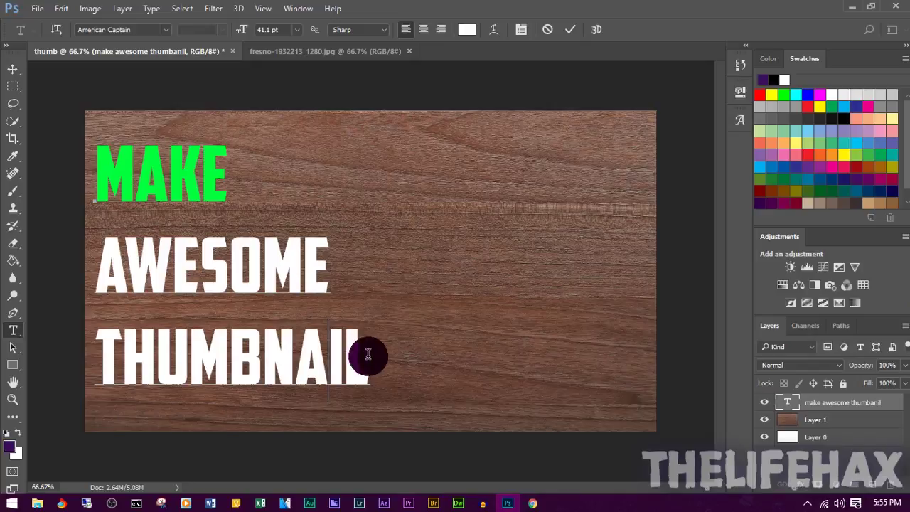
double_click(303, 353)
left_click(297, 350)
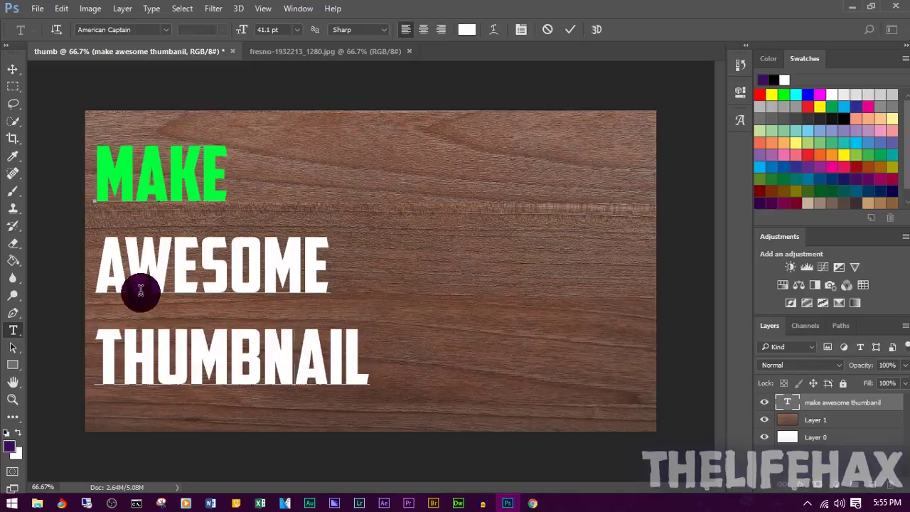
- Recolor the word THUMBNAIL pale lavender (e2d3f1) and commit the text edit
left_click_drag(118, 345, 447, 358)
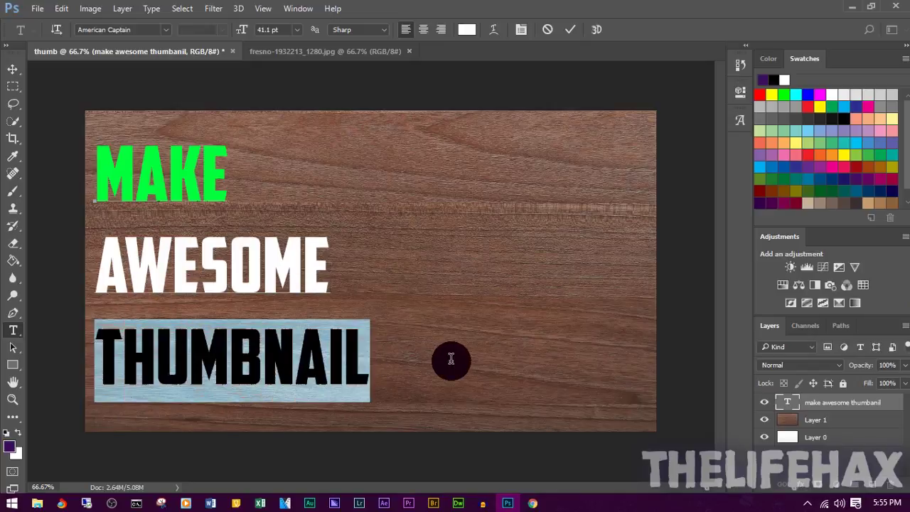
left_click(319, 354)
double_click(294, 349)
left_click(466, 29)
left_click_drag(685, 203, 802, 71)
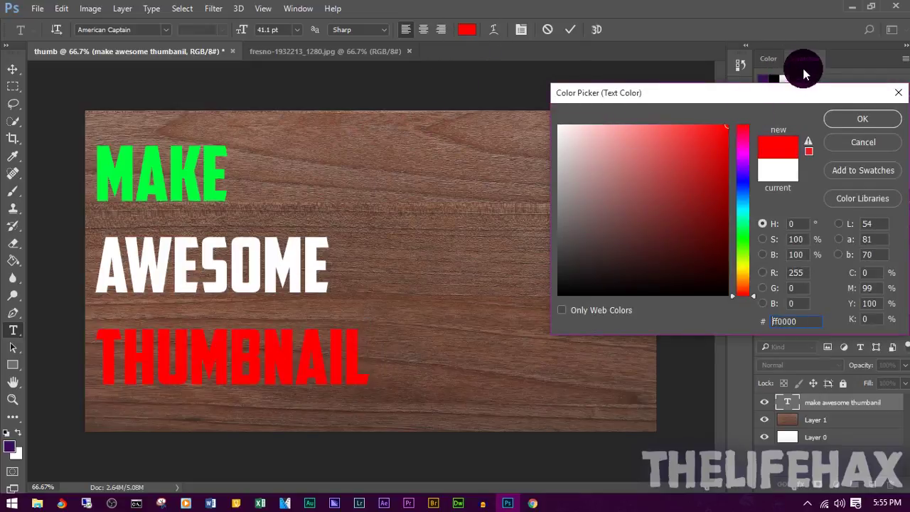
mouse_move(746, 178)
left_mouse_down()
mouse_move(737, 177)
mouse_move(739, 167)
mouse_move(571, 152)
mouse_move(575, 196)
mouse_move(563, 134)
mouse_move(578, 135)
left_mouse_up()
left_click(868, 121)
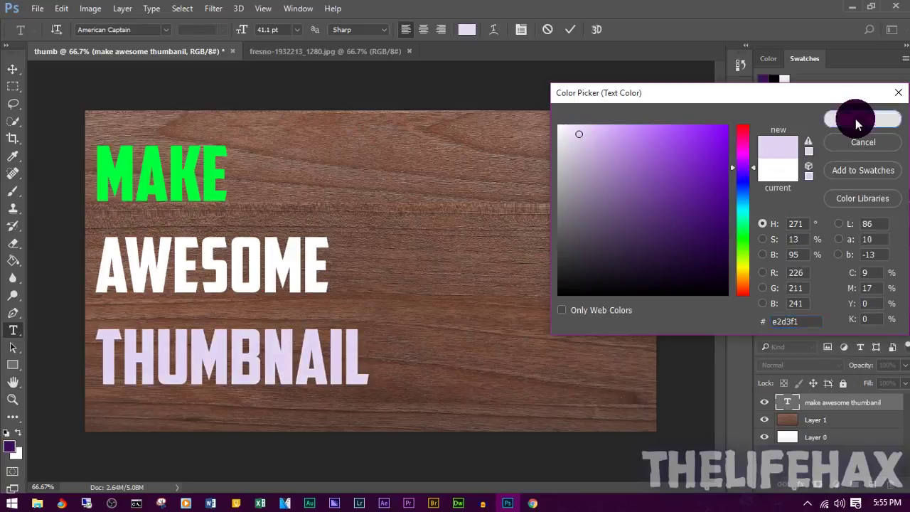
left_click(855, 119)
left_click(346, 322)
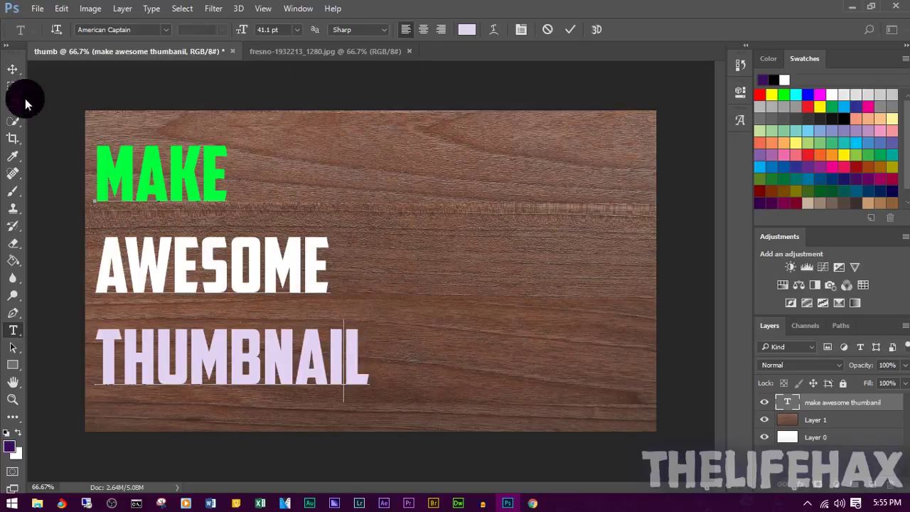
left_click(13, 68)
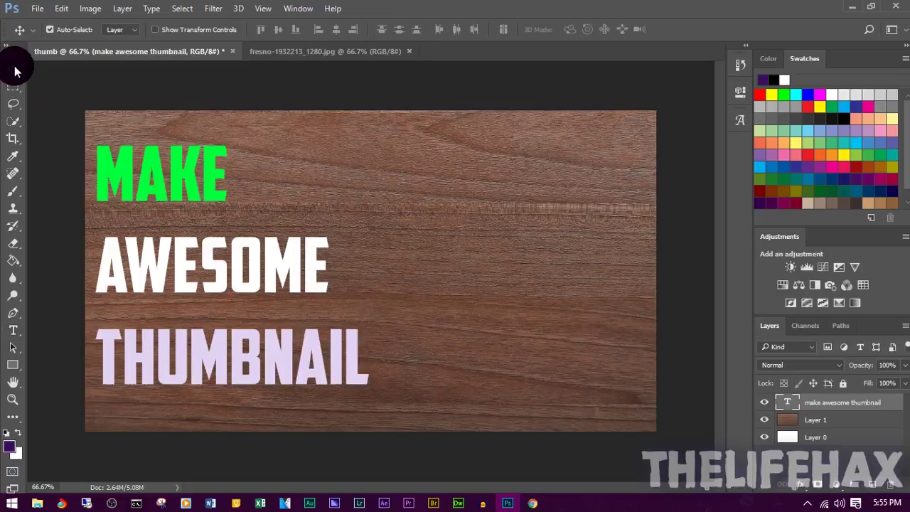
- Open the title text layer's blending options and try the Bevel & Emboss effect, switching it off again
right_click(828, 404)
left_click(611, 99)
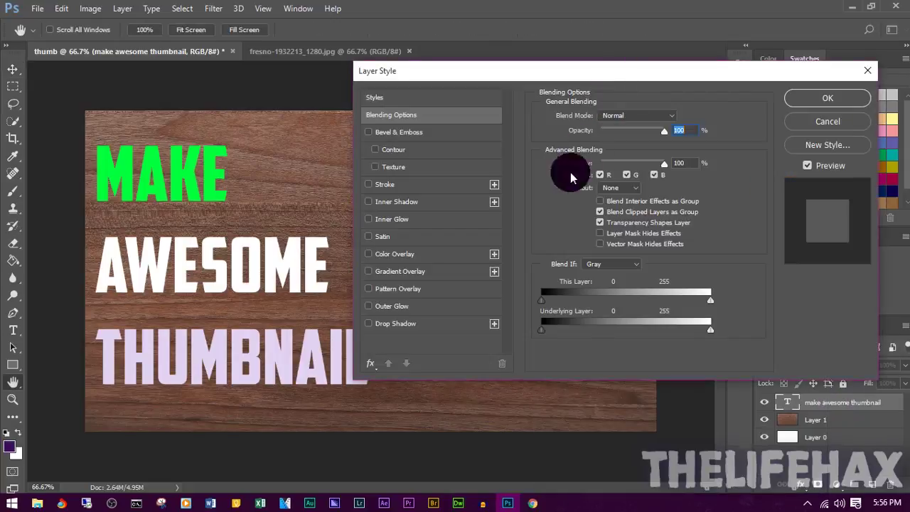
left_click(369, 133)
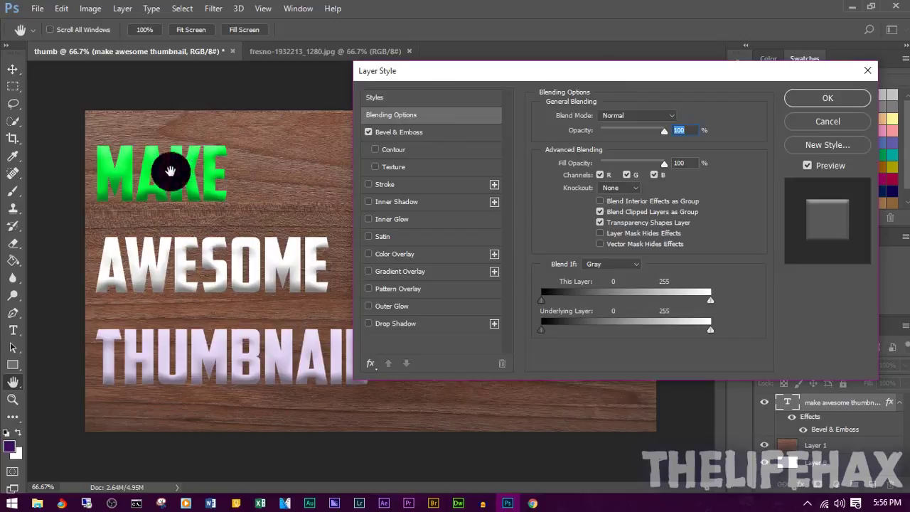
left_click(368, 132)
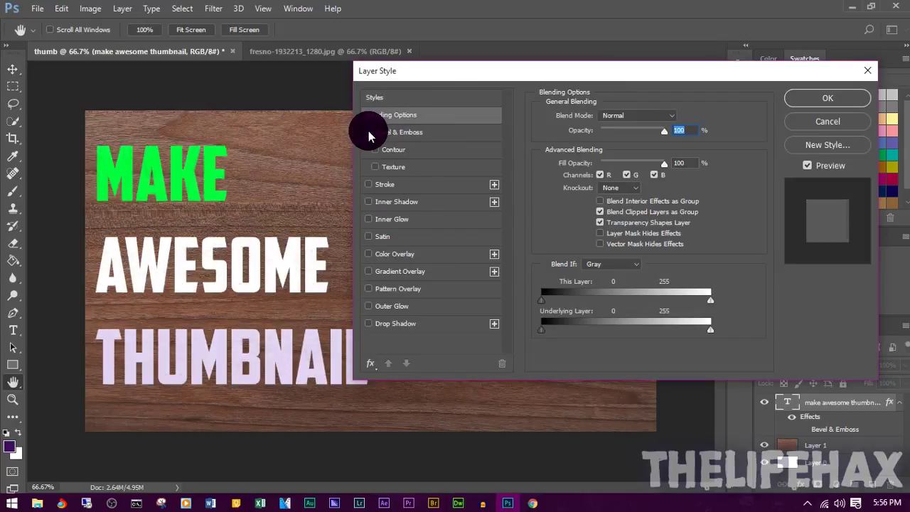
- Add a thin inside stroke of about 2 px in blue (2506de) to the title text
left_click(368, 184)
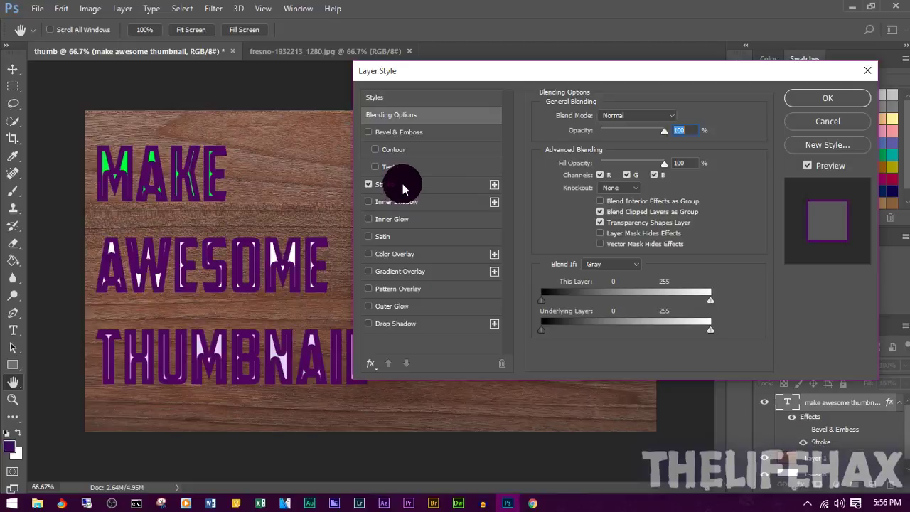
left_click(402, 186)
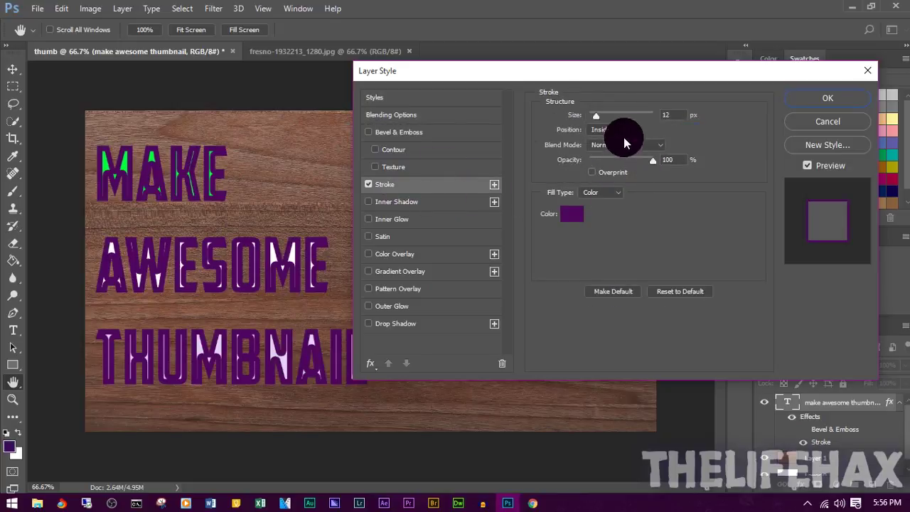
left_click_drag(592, 111, 581, 116)
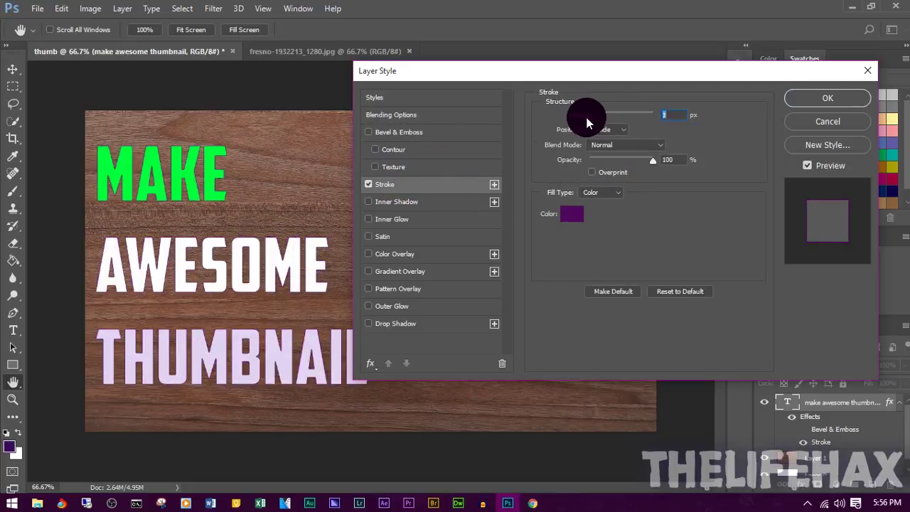
left_click(572, 213)
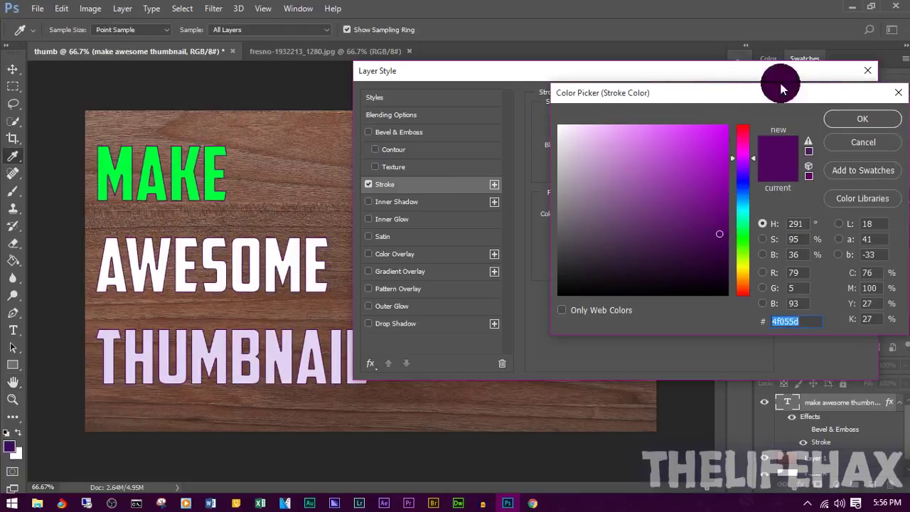
type("2400ff")
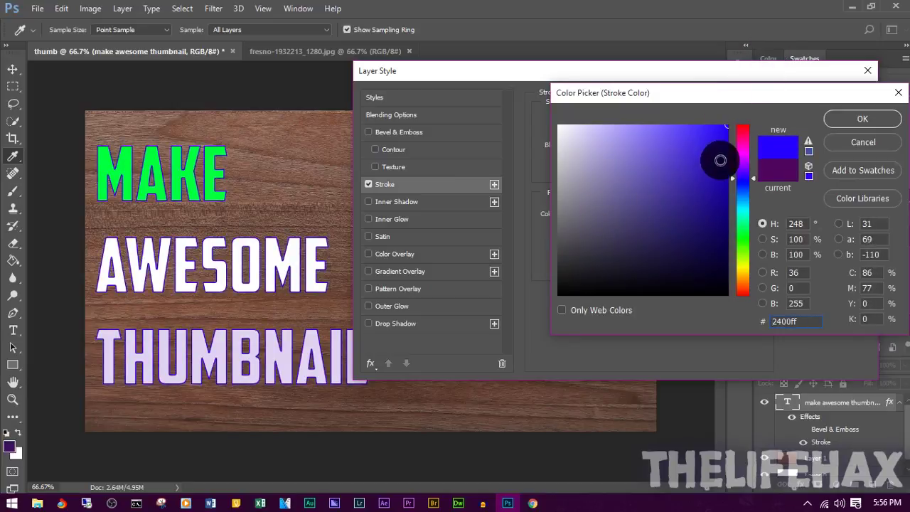
left_click(722, 177)
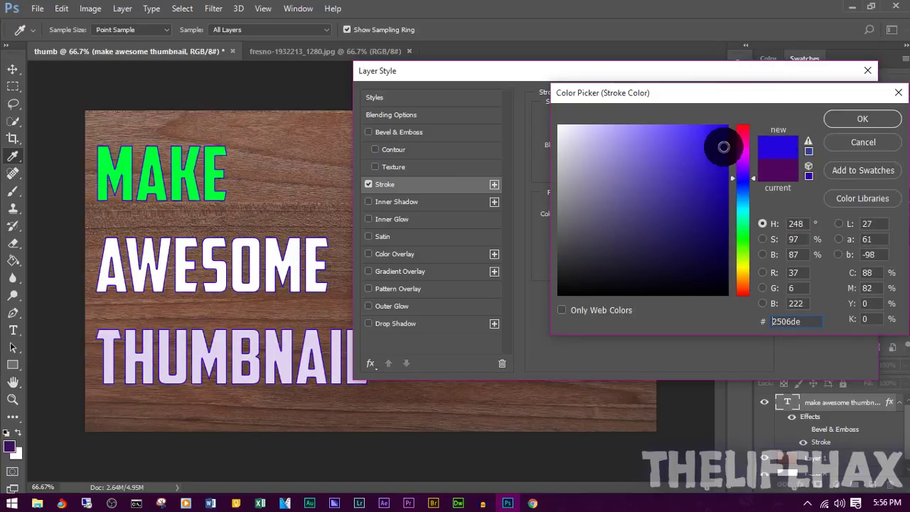
left_click(863, 117)
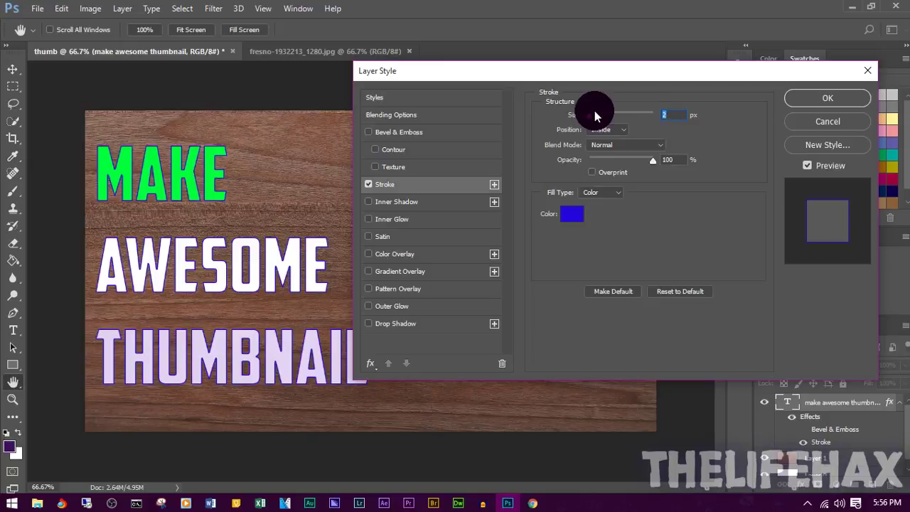
key("Up")
- Add a black Multiply drop shadow to the title with 86% opacity, 26 px distance, 18% spread and 24 px size, and apply the layer style
left_click(368, 323)
left_click(411, 322)
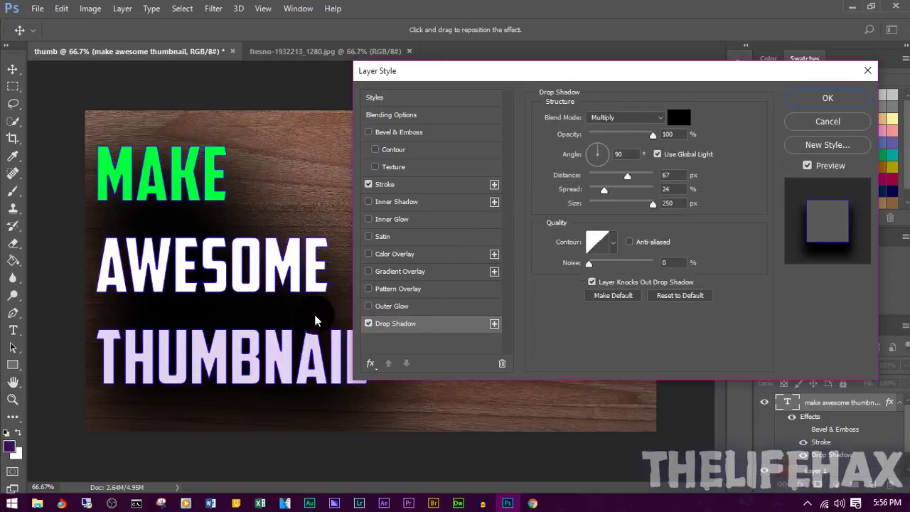
left_click_drag(652, 204, 621, 203)
mouse_move(596, 194)
left_mouse_down()
mouse_move(609, 178)
mouse_move(596, 179)
left_mouse_up()
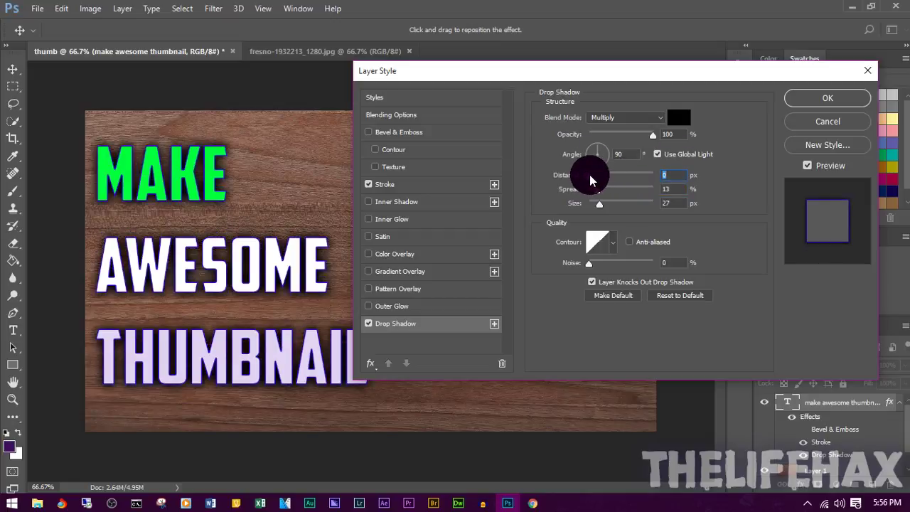
left_click_drag(589, 181, 597, 203)
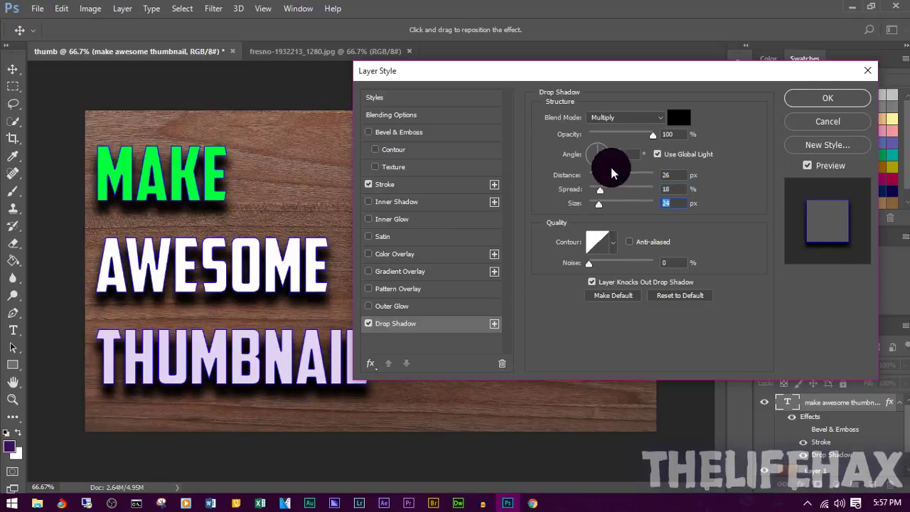
mouse_move(659, 136)
left_mouse_down()
mouse_move(594, 133)
mouse_move(656, 140)
mouse_move(644, 139)
left_mouse_up()
left_click(835, 102)
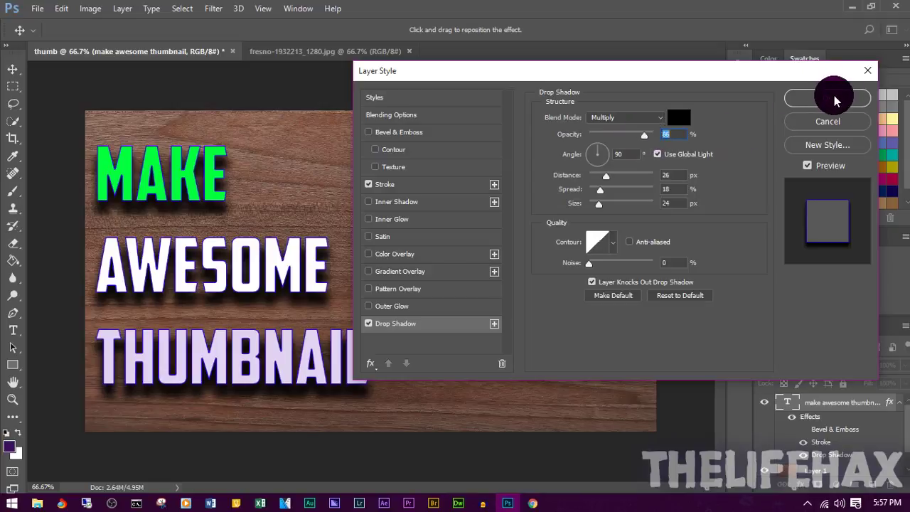
left_click(835, 102)
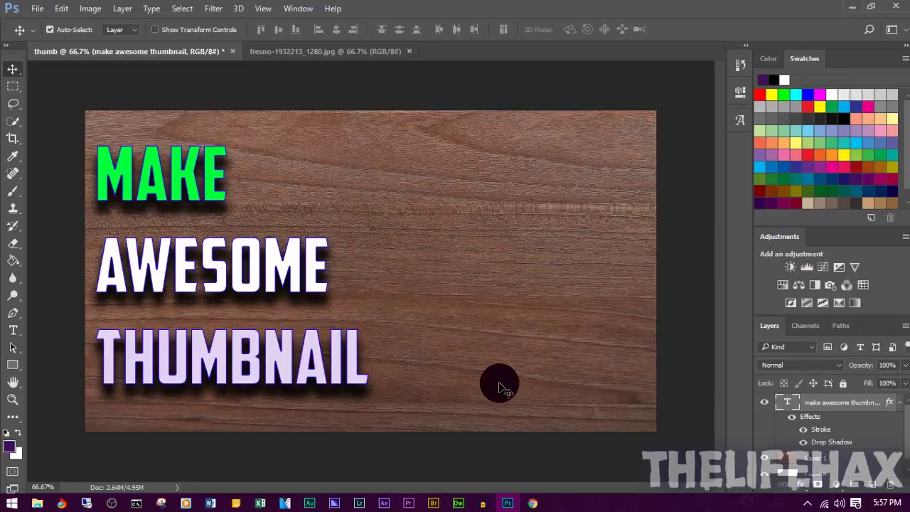
- Enlarge the title text to about 130% width and 122% height, keeping it on the left half of the canvas, and commit the transform
key("ctrl")
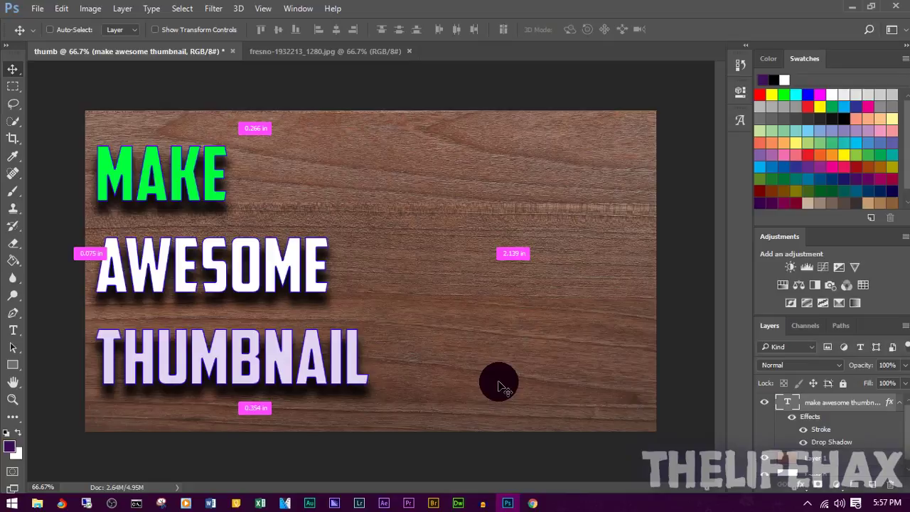
key("ctrl+t")
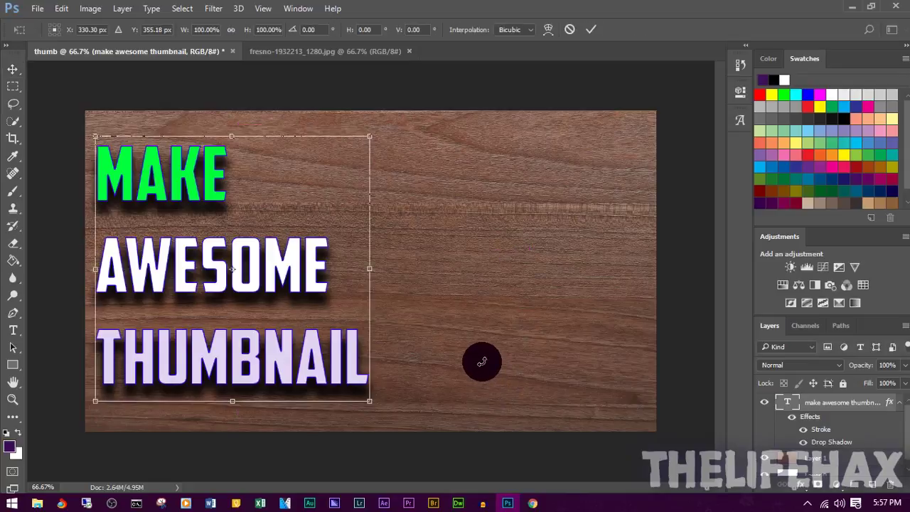
left_click_drag(367, 409, 445, 431)
left_click_drag(339, 375, 329, 355)
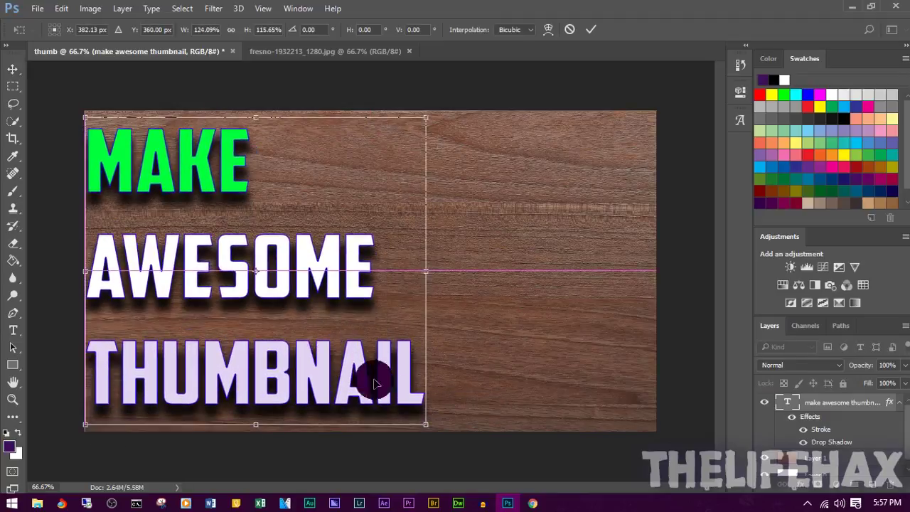
left_click_drag(424, 424, 449, 435)
mouse_move(376, 367)
left_mouse_down()
mouse_move(403, 374)
mouse_move(386, 372)
left_mouse_up()
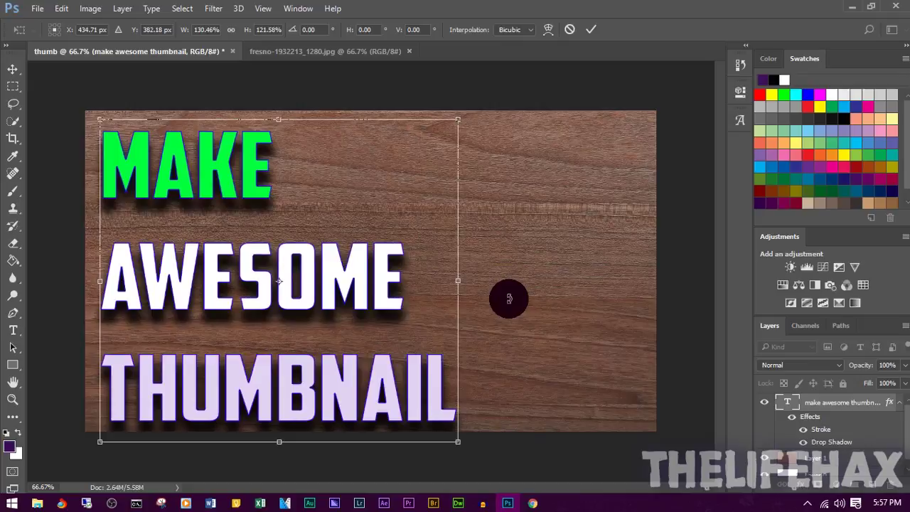
key("Return")
- Nudge the enlarged title text up slightly so all three lines fit within the canvas
key("Up")
key("Up")
key("Up")
key("Up")
key("Up")
key("Up")
key("Up")
key("Up")
key("Up")
key("Up")
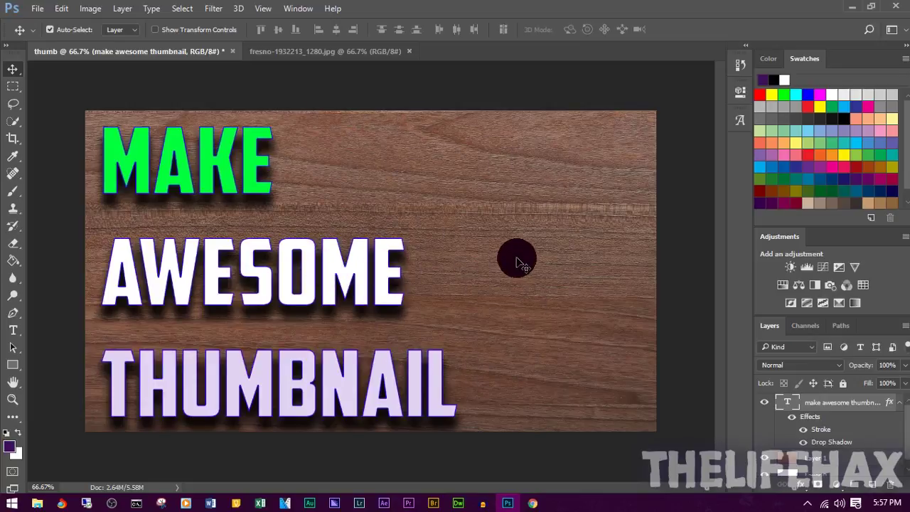
- Switch to Chrome and replace the texture background image search with a Google Images search for "awesome png"
left_click(533, 507)
left_click(309, 7)
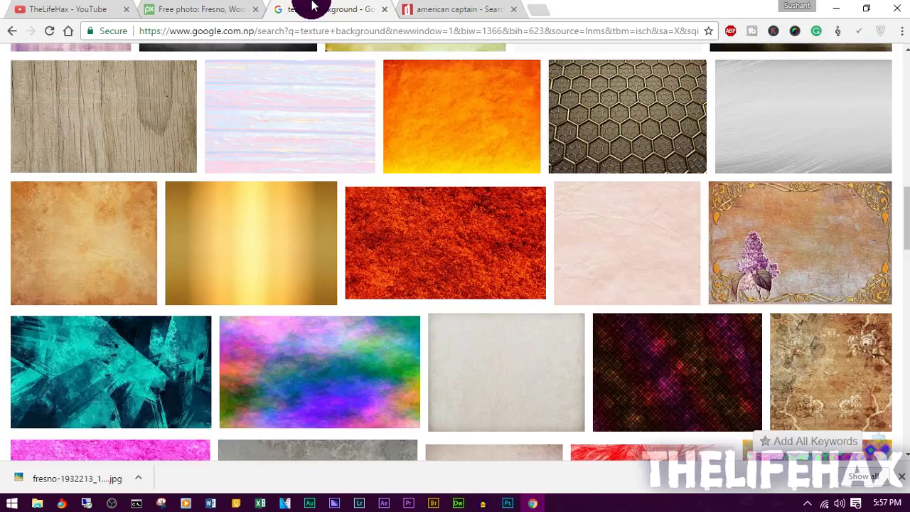
scroll(305, 238, "up", 10)
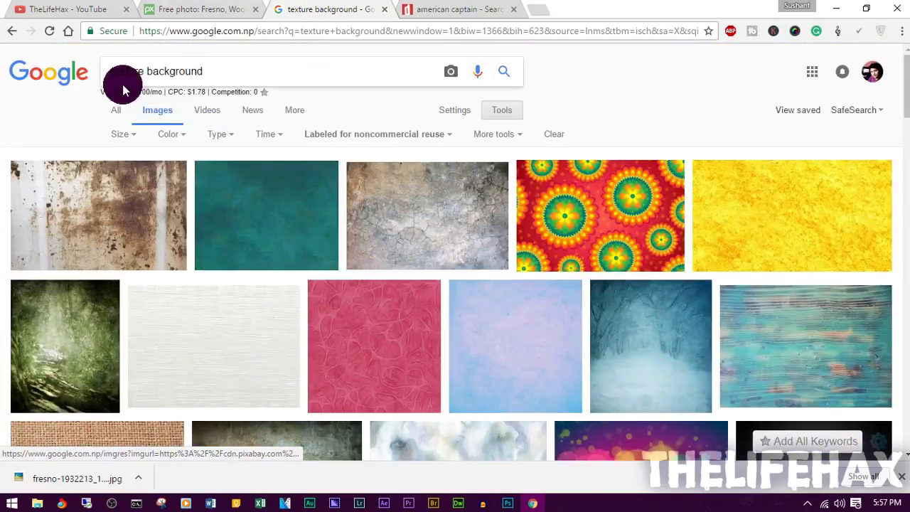
left_click_drag(261, 70, 45, 57)
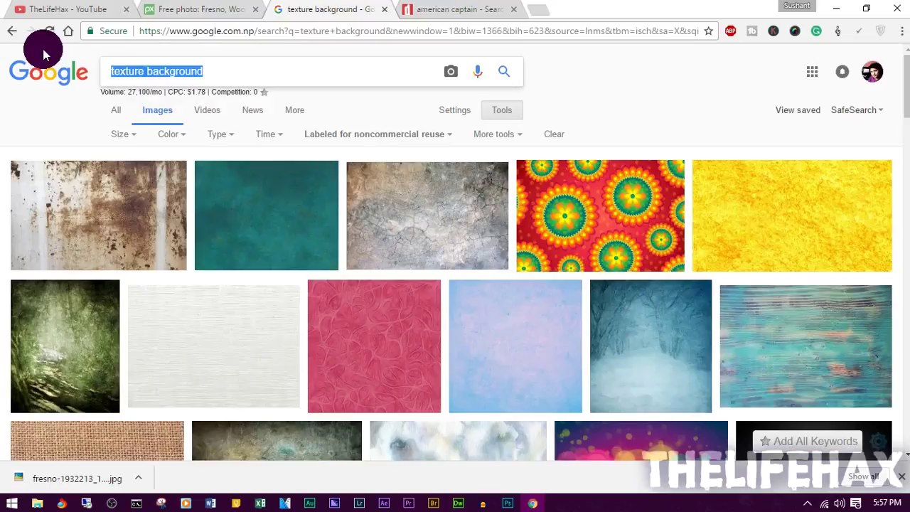
type("awesome")
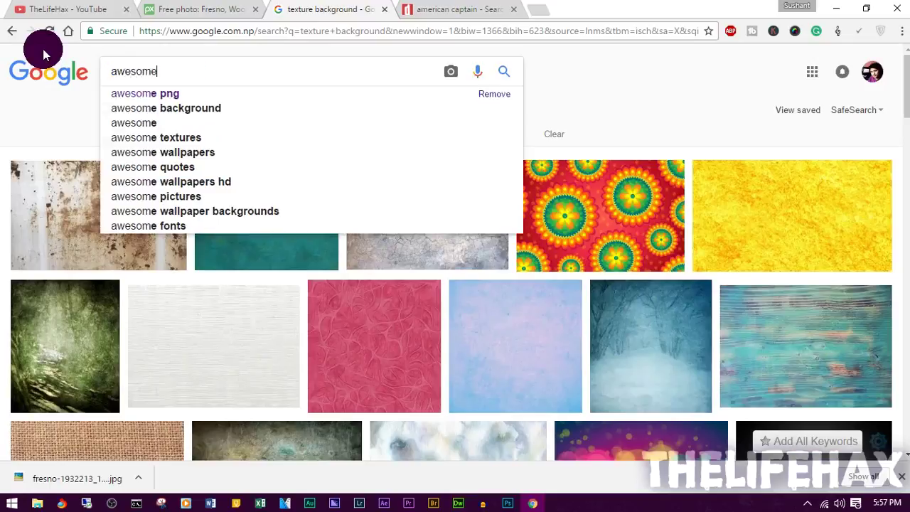
key("Down")
key("Return")
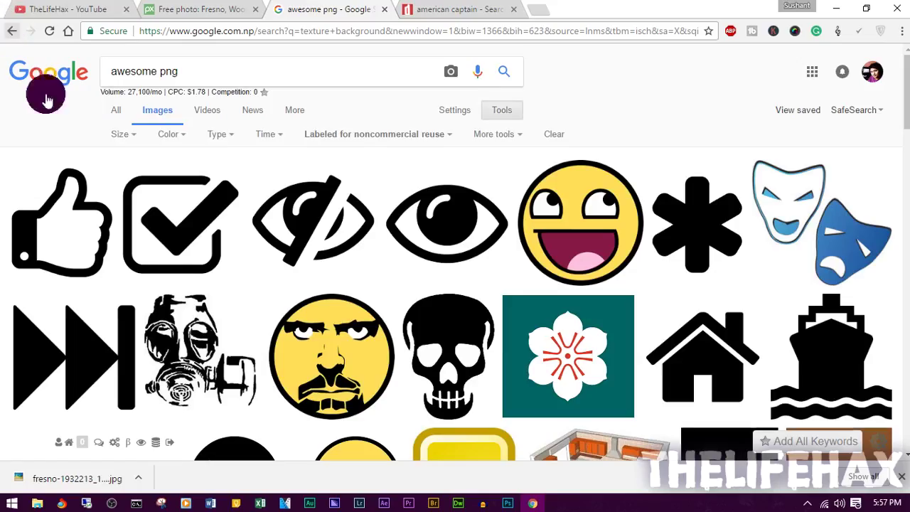
- Set the usage rights filter to not filtered by license and browse the awesome png image results
scroll(562, 245, "down", 4)
scroll(235, 280, "up", 4)
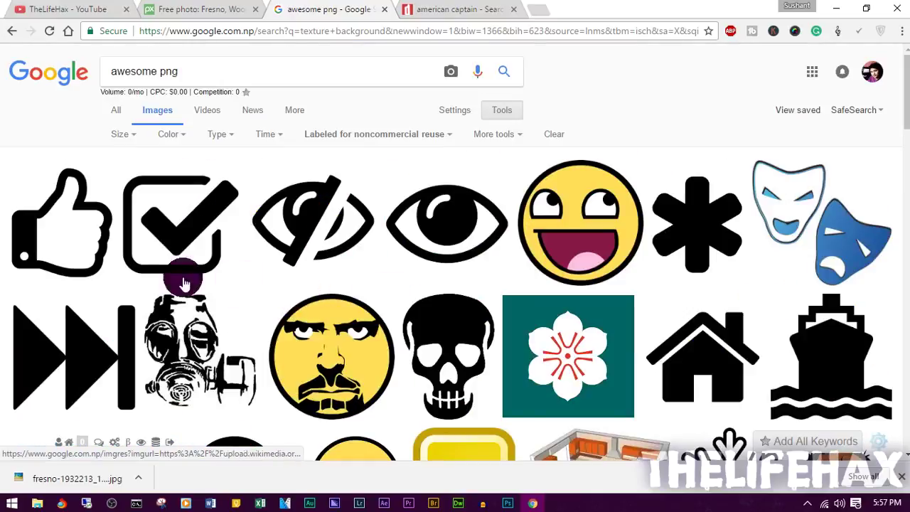
left_click(365, 135)
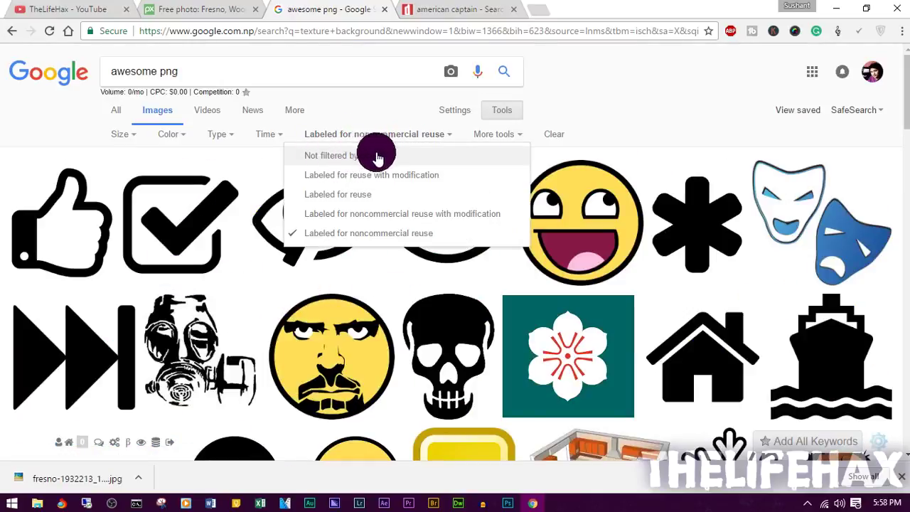
left_click(402, 155)
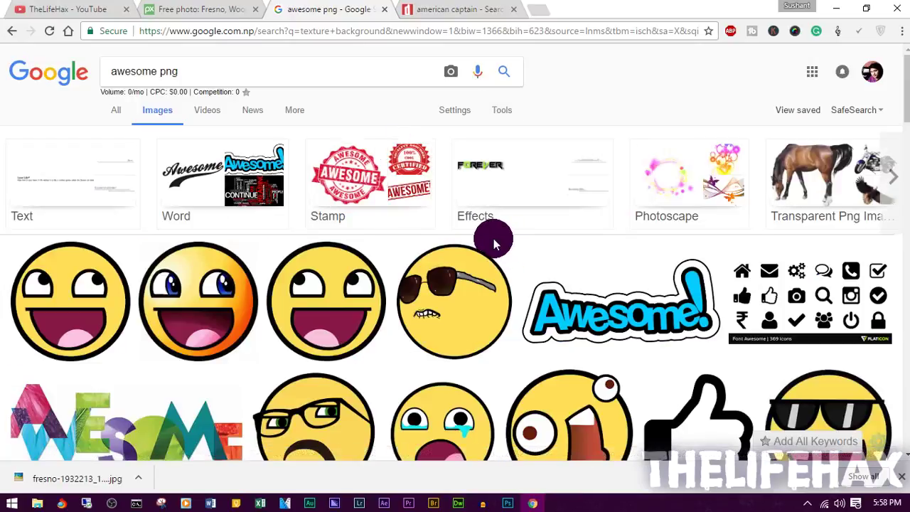
scroll(568, 235, "down", 5)
scroll(570, 242, "down", 5)
scroll(401, 252, "up", 10)
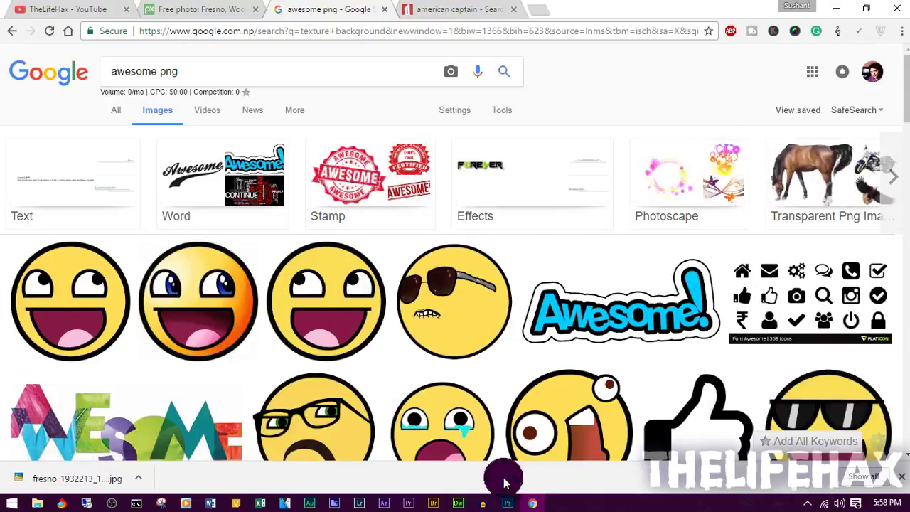
- Switch back to Photoshop and open the Awesome_weirdo-emoticon image from the Downloads folder
left_click(508, 503)
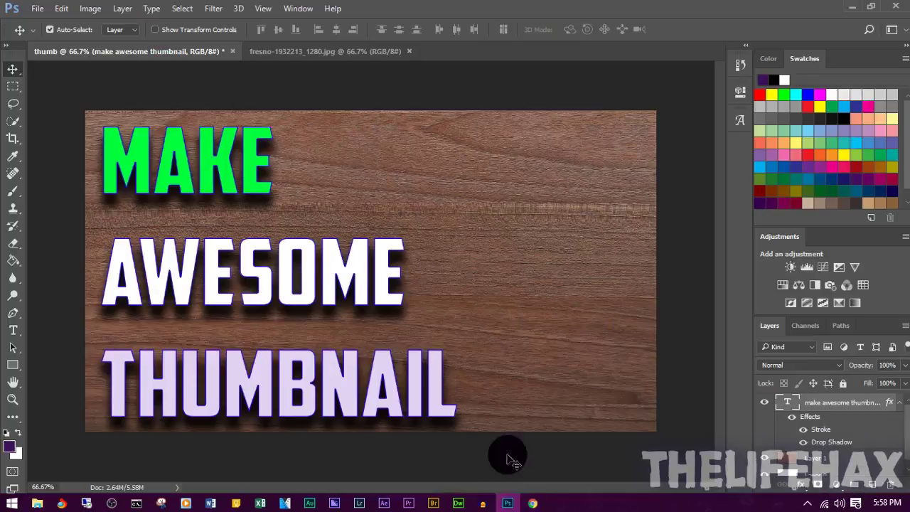
left_click(37, 8)
mouse_move(123, 9)
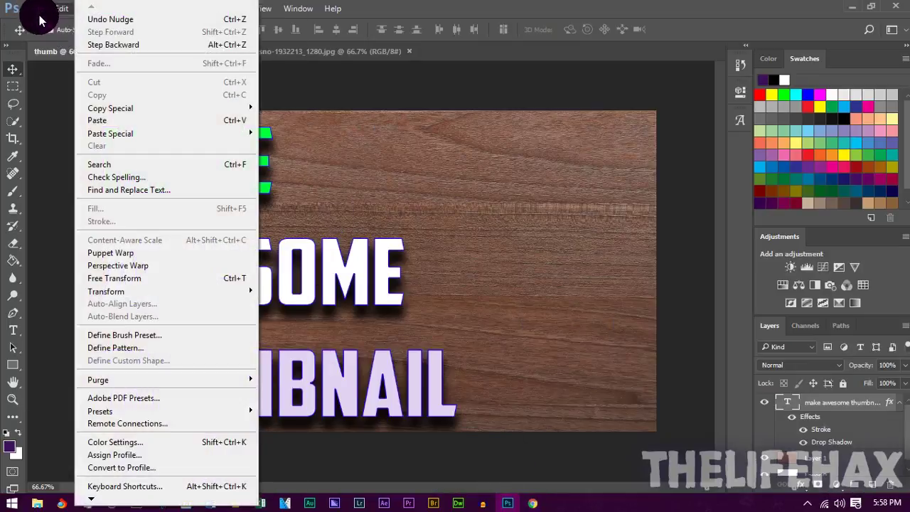
left_click(51, 34)
scroll(599, 227, "down", 2)
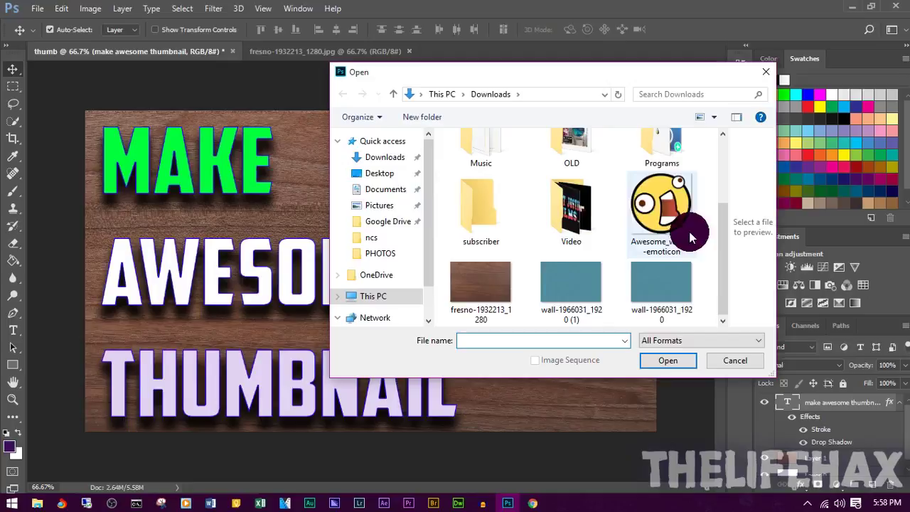
left_click(682, 219)
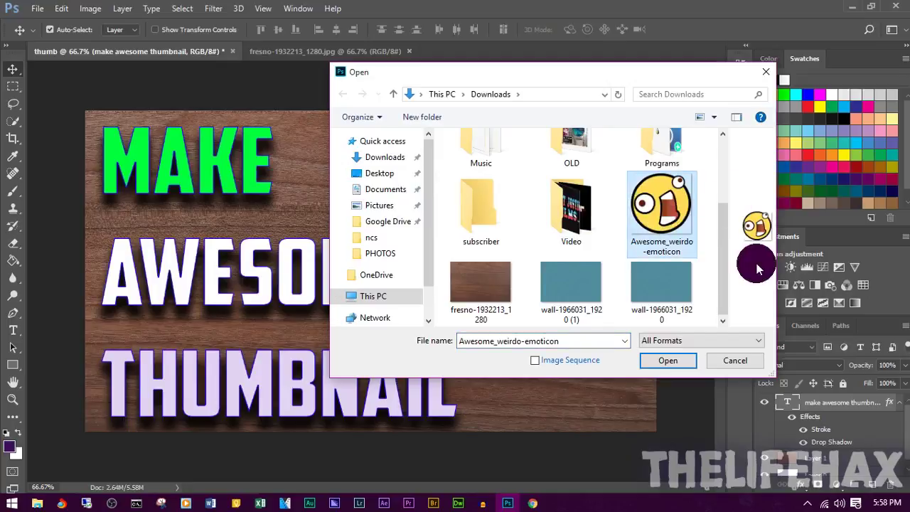
left_click(668, 360)
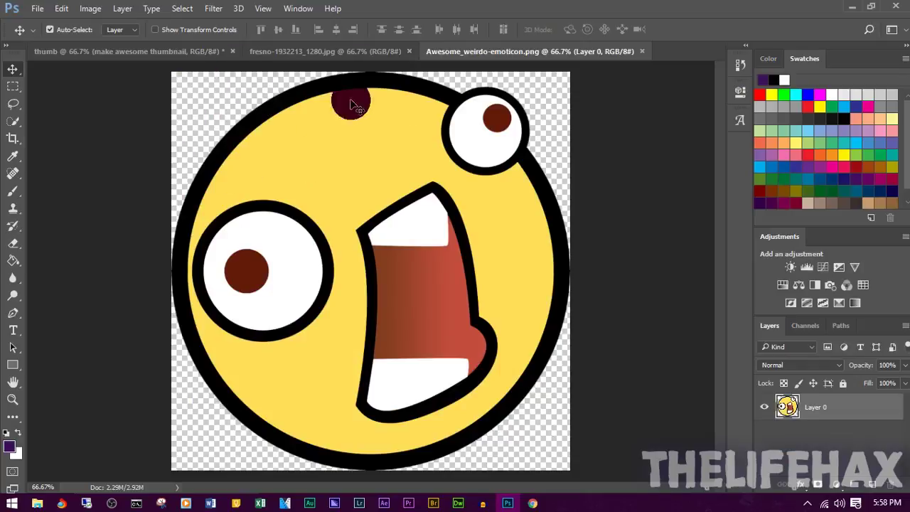
- Copy the emoticon from its own document into the thumb document as a new layer above the title
left_click(300, 51)
left_click(490, 48)
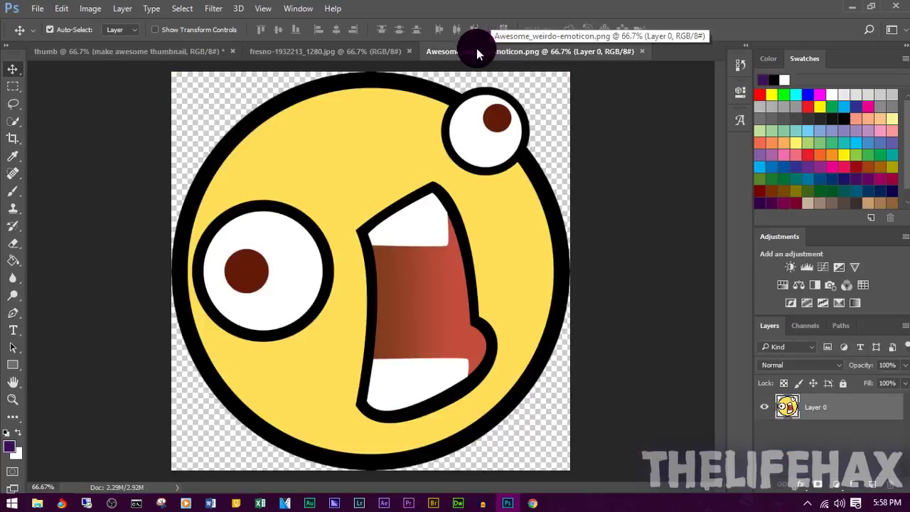
left_click_drag(419, 264, 535, 282)
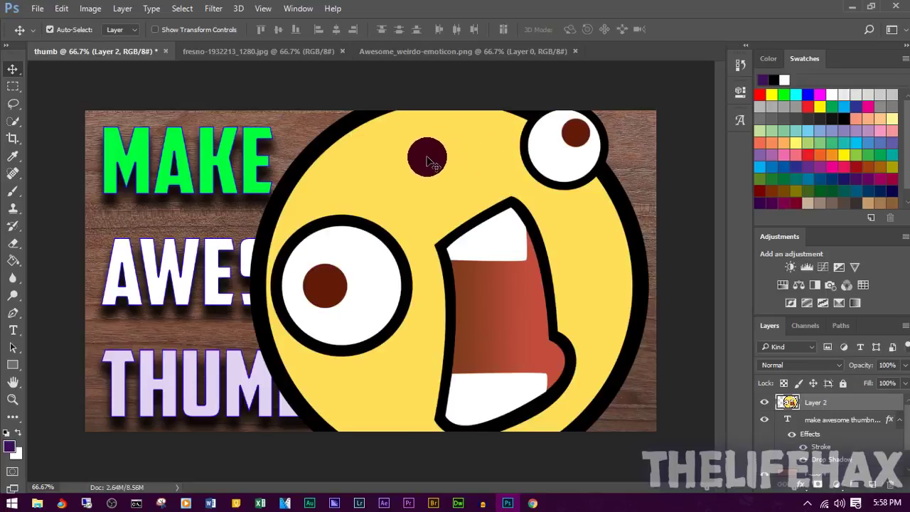
- Scale the emoticon proportionally to about 57%, place it against the right edge of the canvas beside the title, and commit the transform
key("ctrl+t")
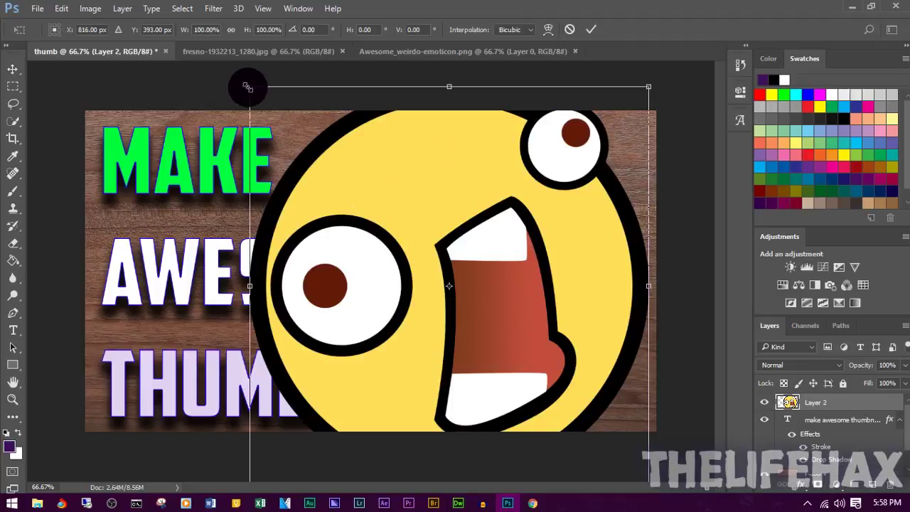
left_click_drag(248, 87, 427, 252)
left_click_drag(527, 324, 538, 192)
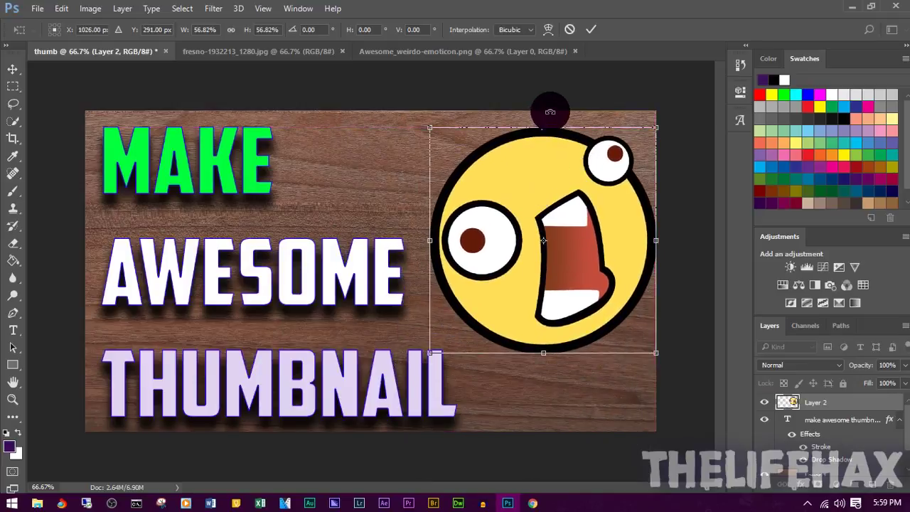
key("Return")
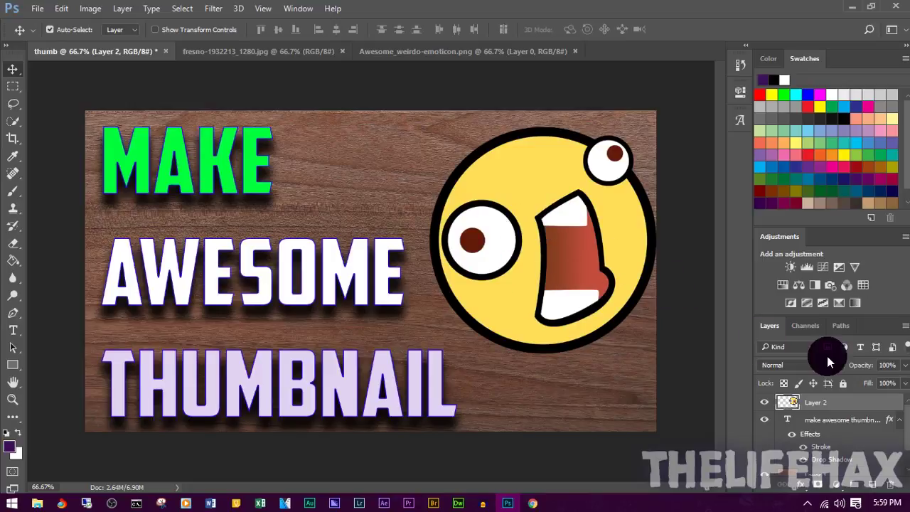
- Copy the title text layer's layer style and paste it onto the emoticon layer
left_click(824, 421)
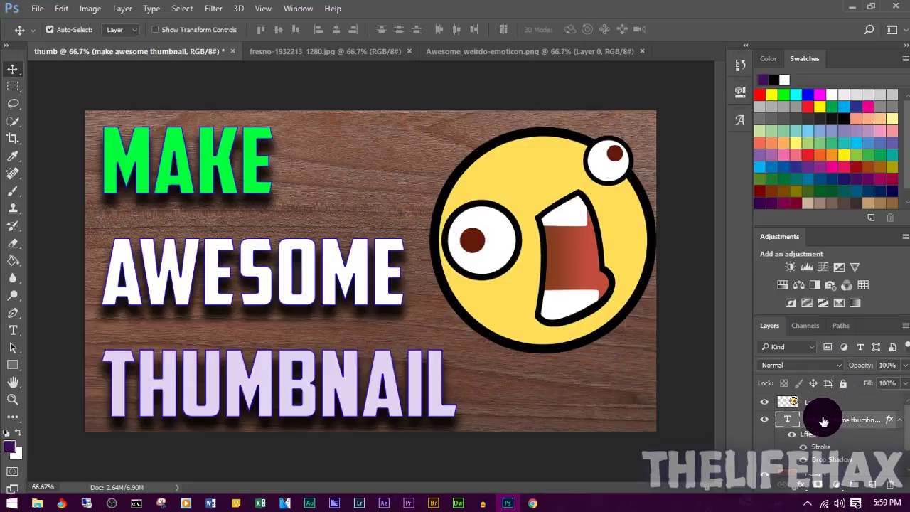
right_click(823, 417)
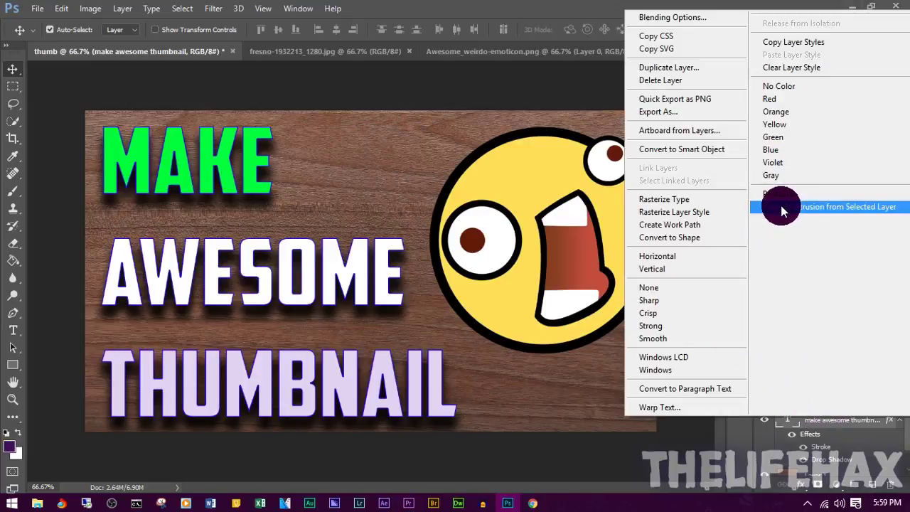
left_click(808, 44)
left_click(813, 408)
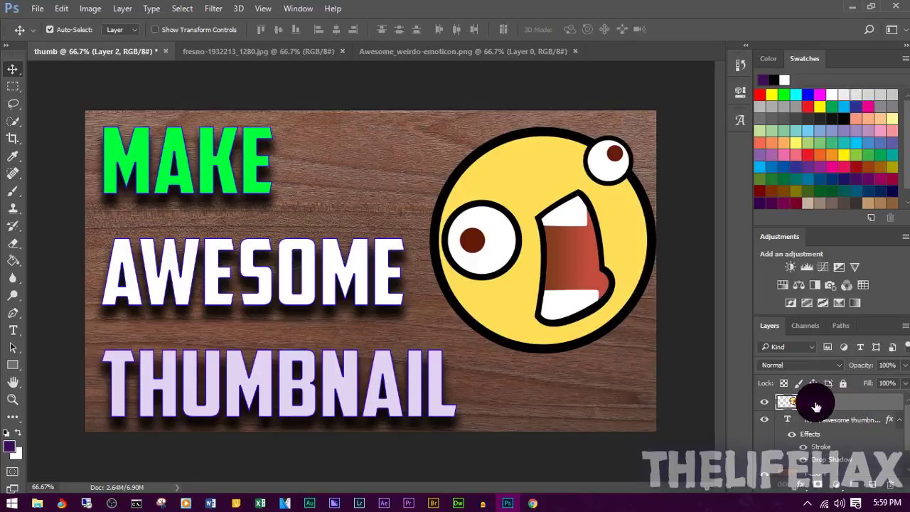
right_click(816, 407)
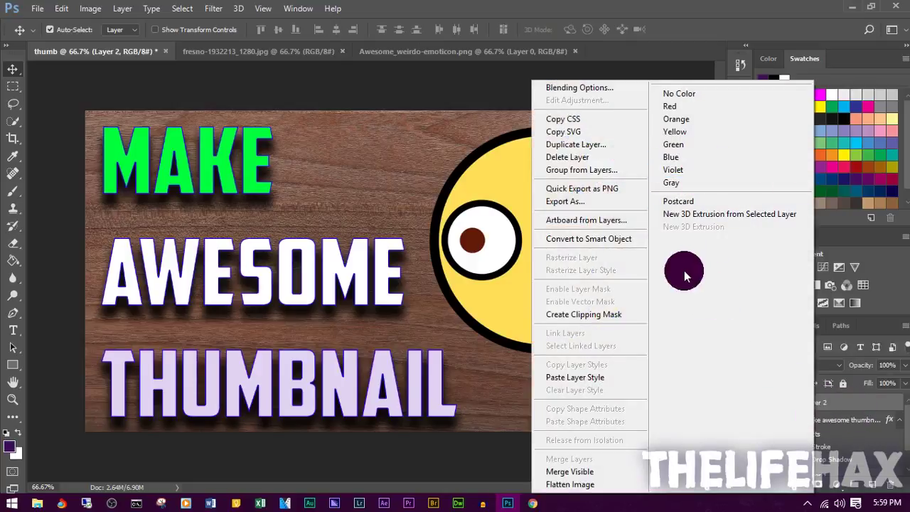
left_click(584, 377)
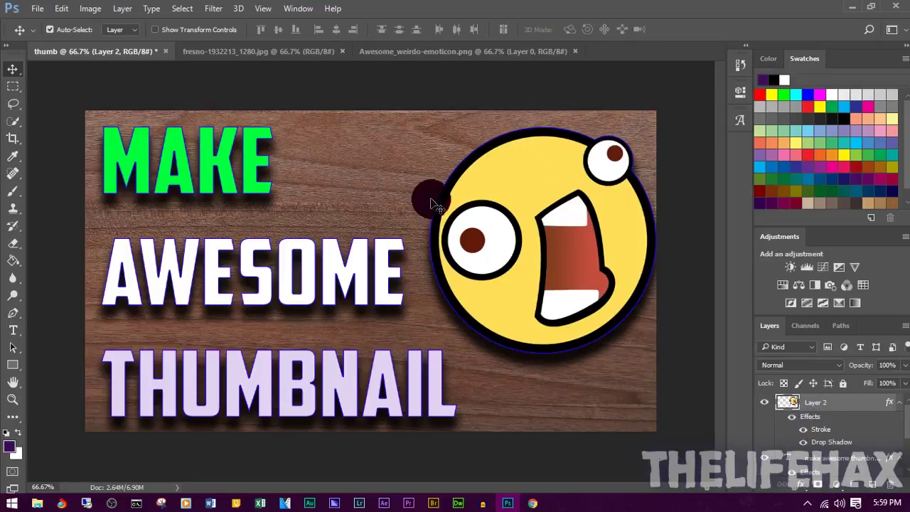
- Turn off the stroke effect on the emoticon layer, keeping its drop shadow, and shift the emoticon slightly left on the canvas
double_click(830, 432)
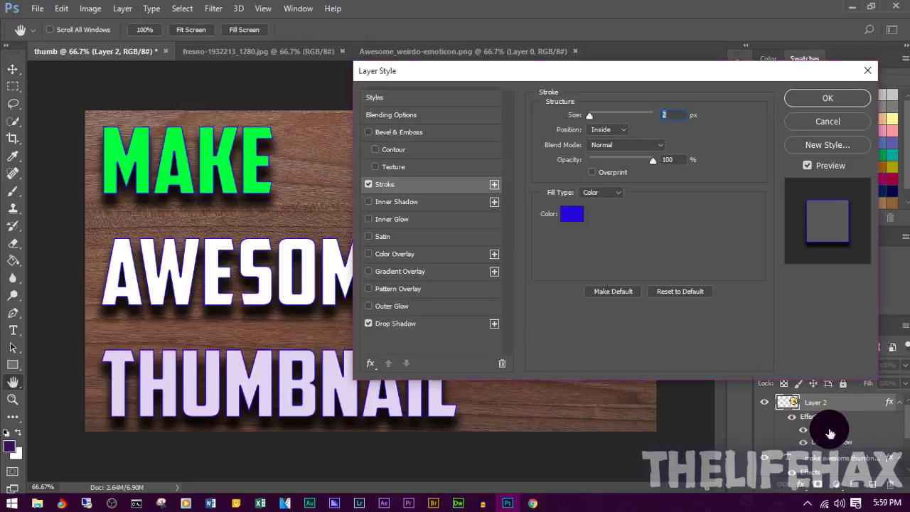
left_click(368, 185)
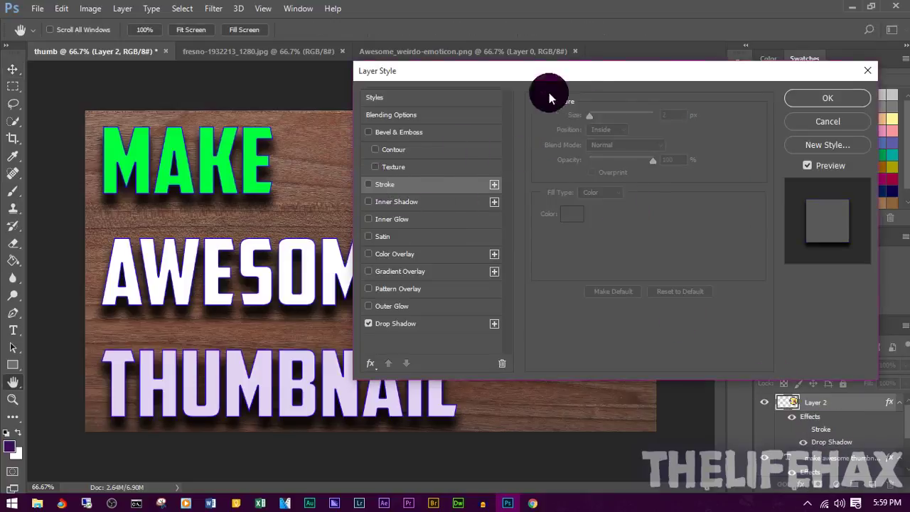
left_click(820, 101)
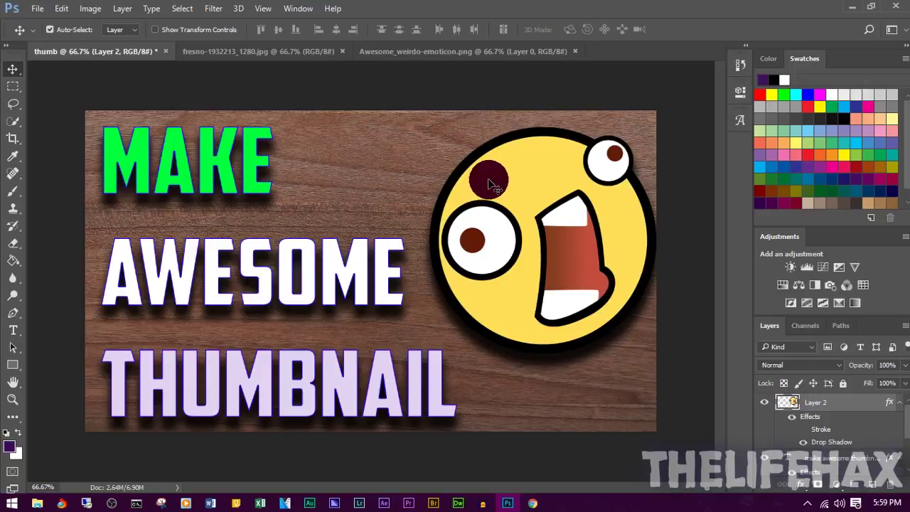
left_click_drag(490, 185, 484, 185)
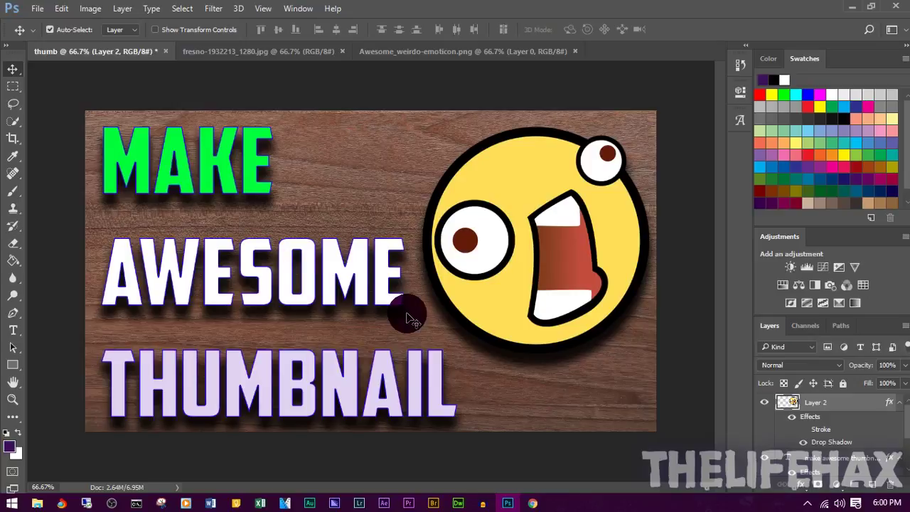
left_click_drag(848, 458, 821, 404)
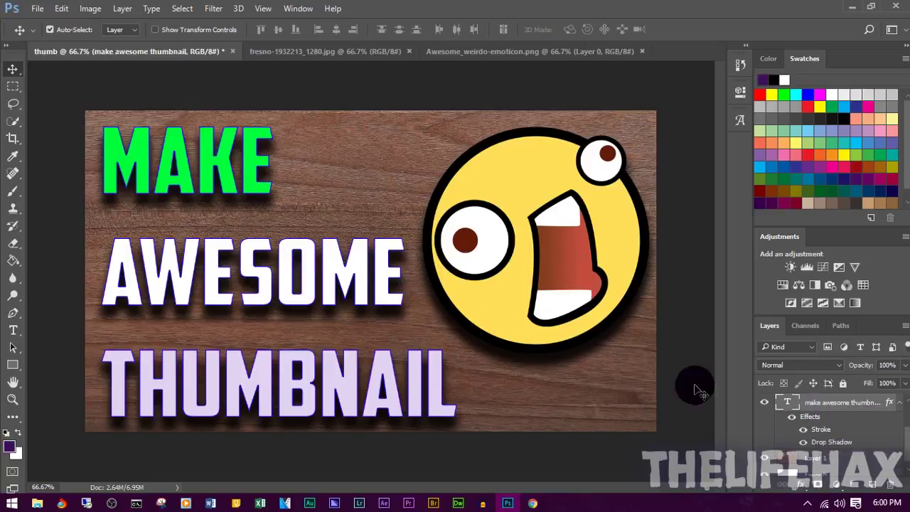
left_click(13, 330)
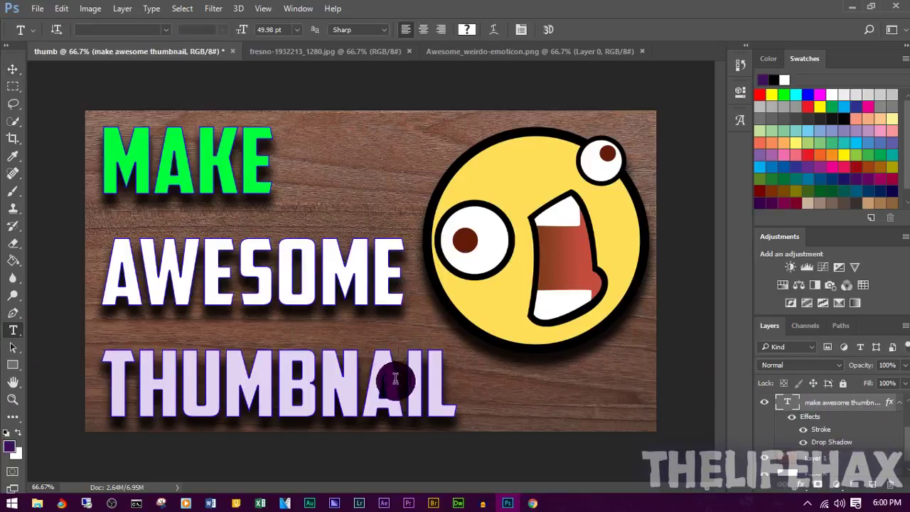
left_click(351, 359)
key("ctrl+a")
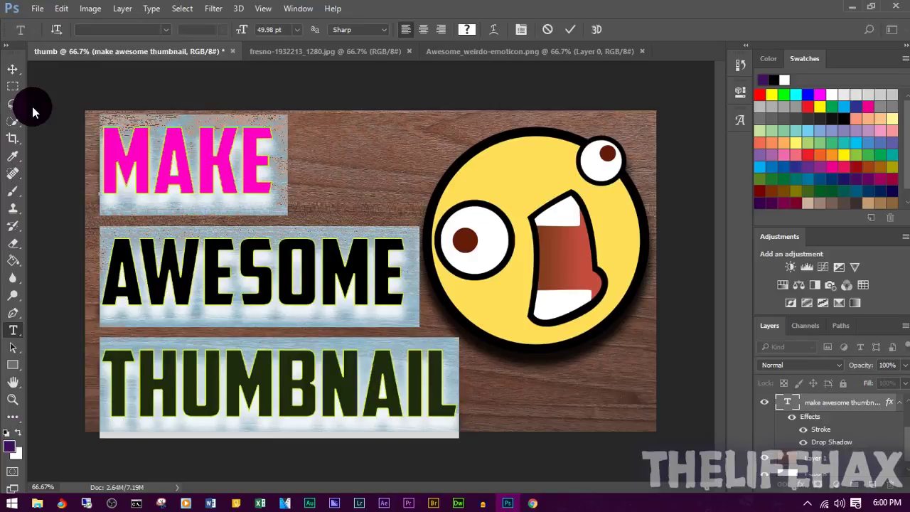
type("A")
key("ctrl+z")
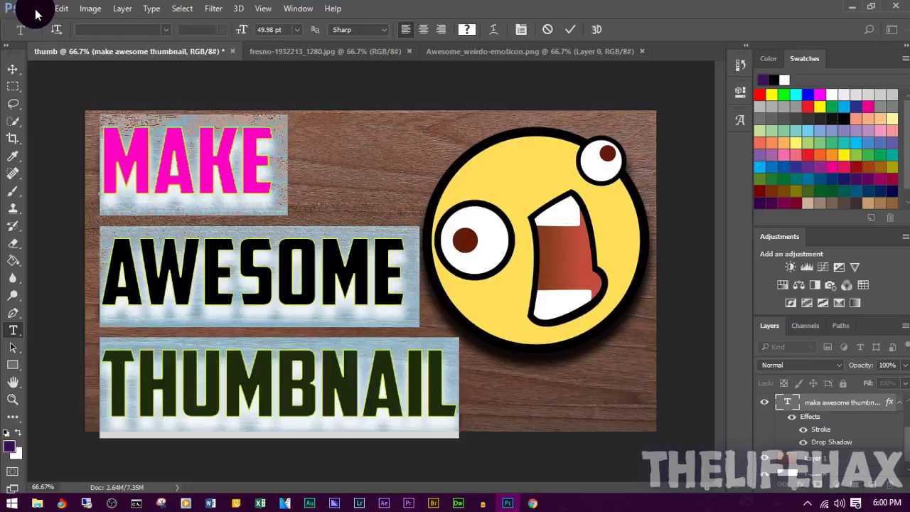
key("Escape")
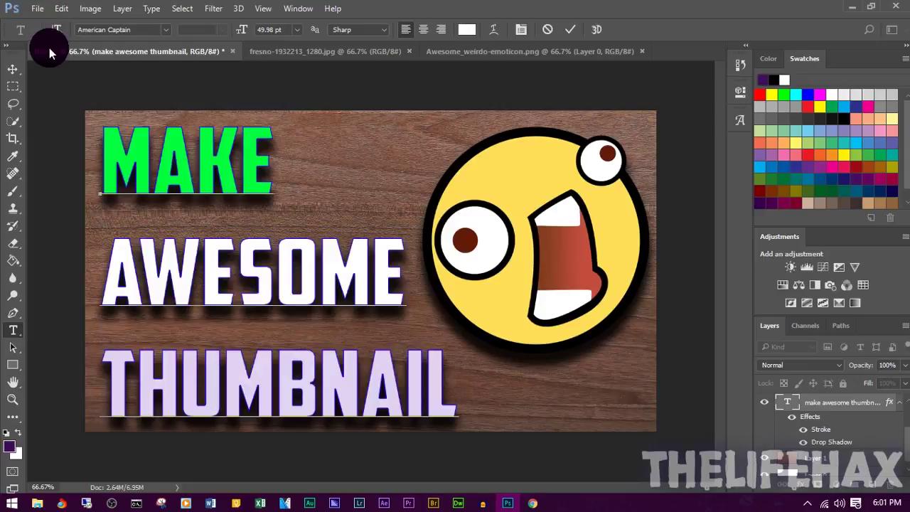
- Save the thumbnail as a layered Photoshop file named thumb in the Downloads folder, with Maximize Compatibility on
left_click(39, 10)
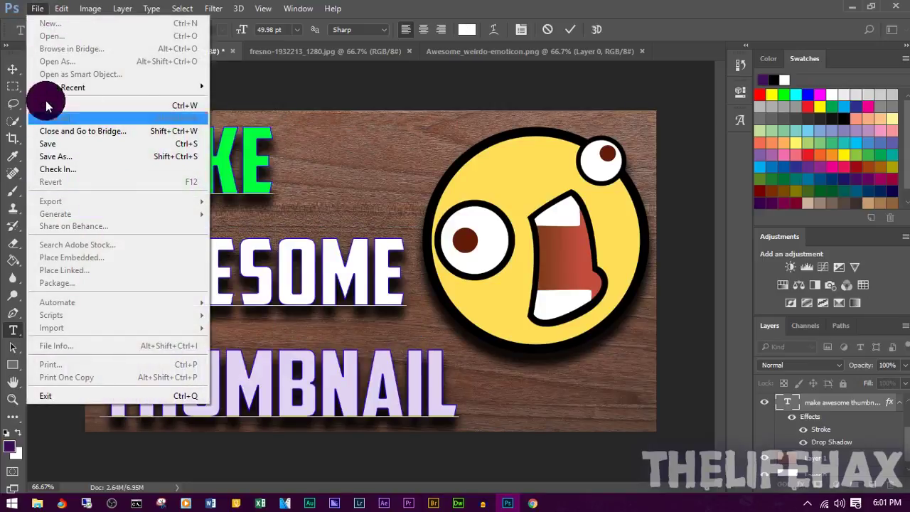
left_click(57, 156)
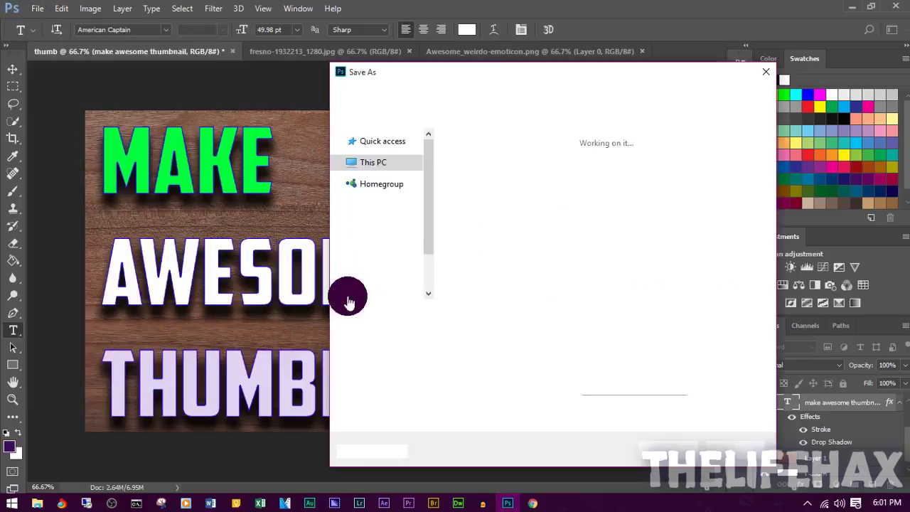
left_click(450, 327)
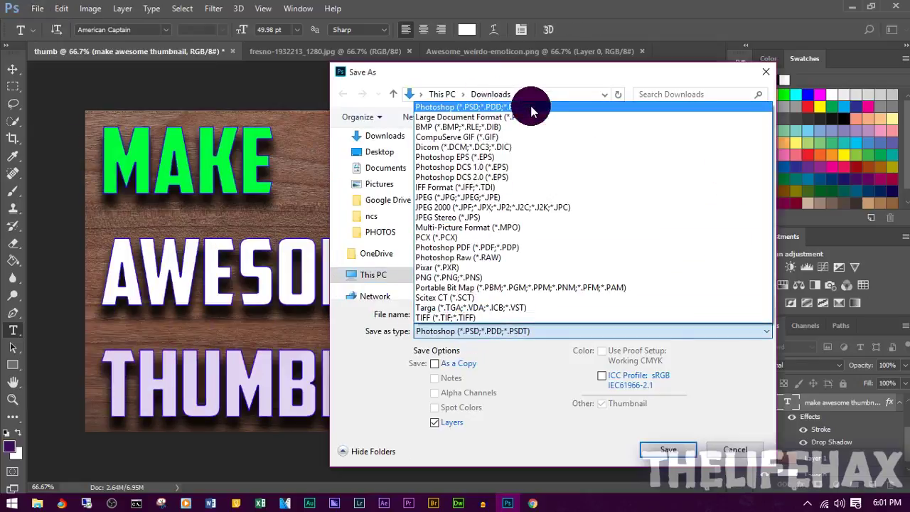
left_click(506, 109)
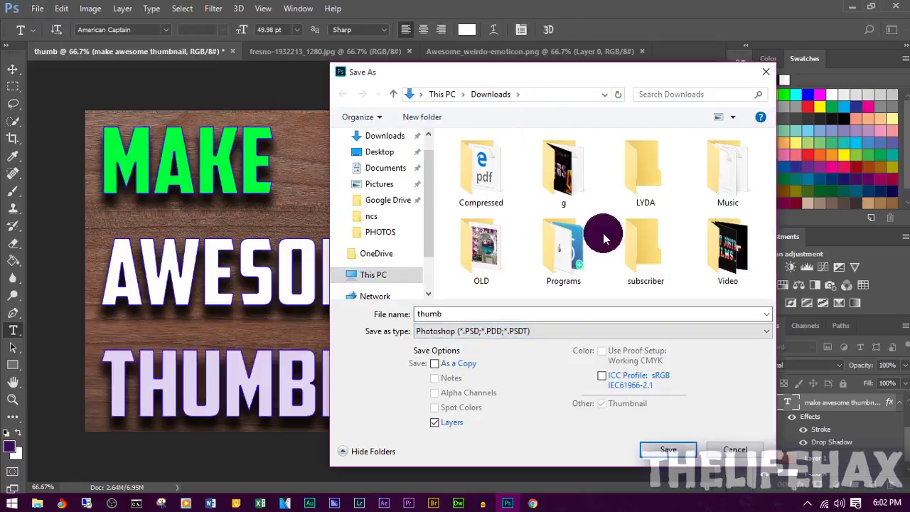
double_click(481, 313)
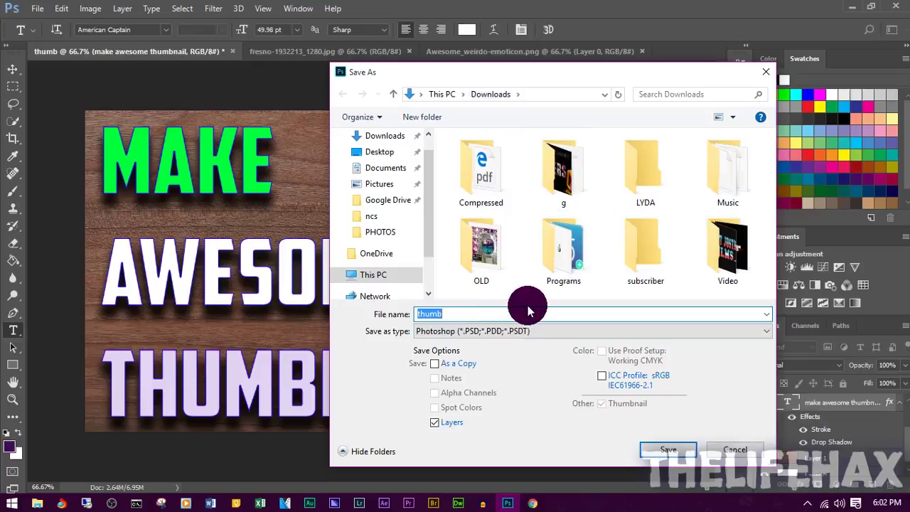
double_click(459, 313)
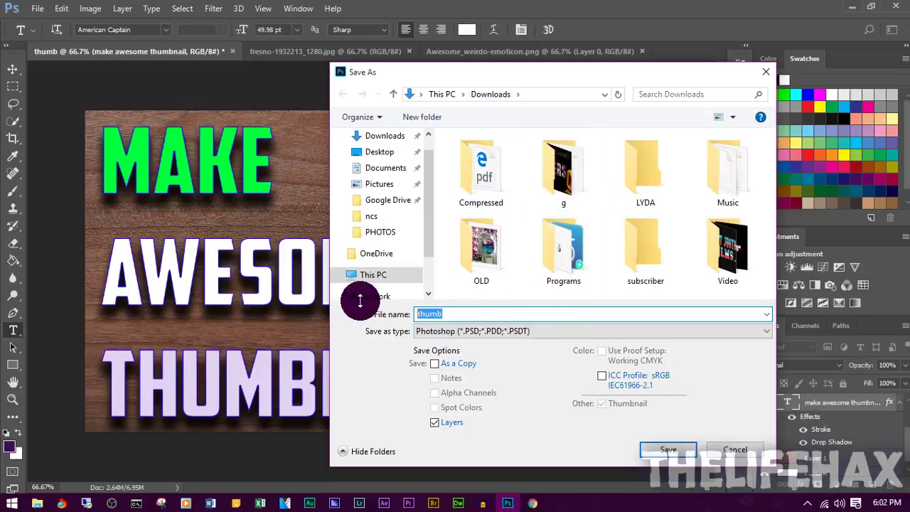
left_click(662, 451)
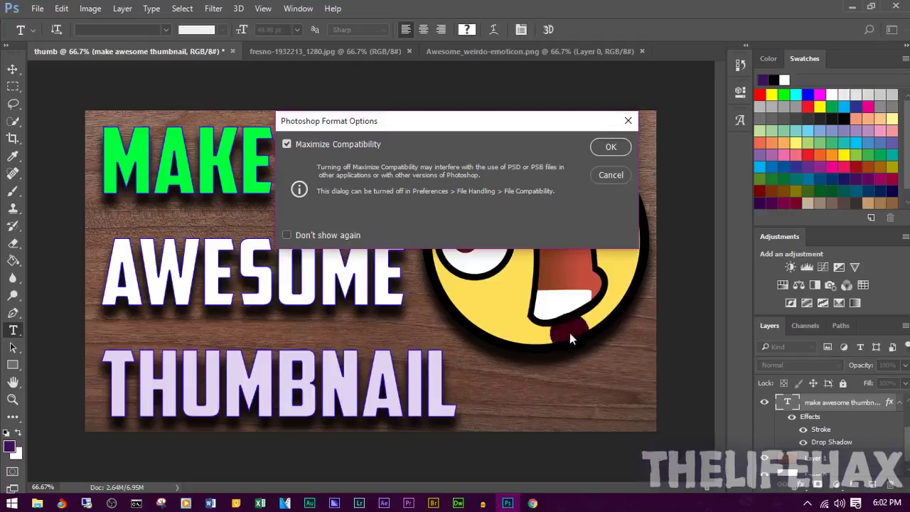
left_click(610, 146)
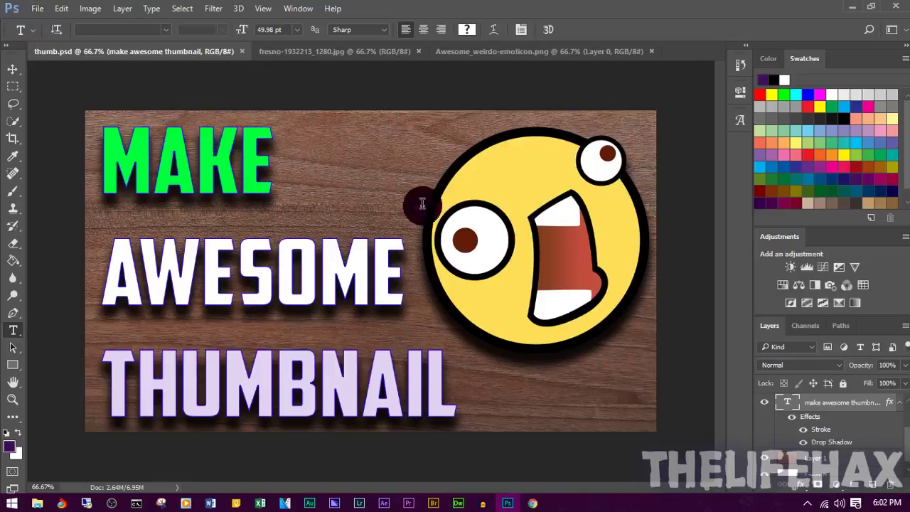
- Save a PNG copy of the thumbnail as thumb in the Downloads folder, accepting the PNG options
left_click(38, 8)
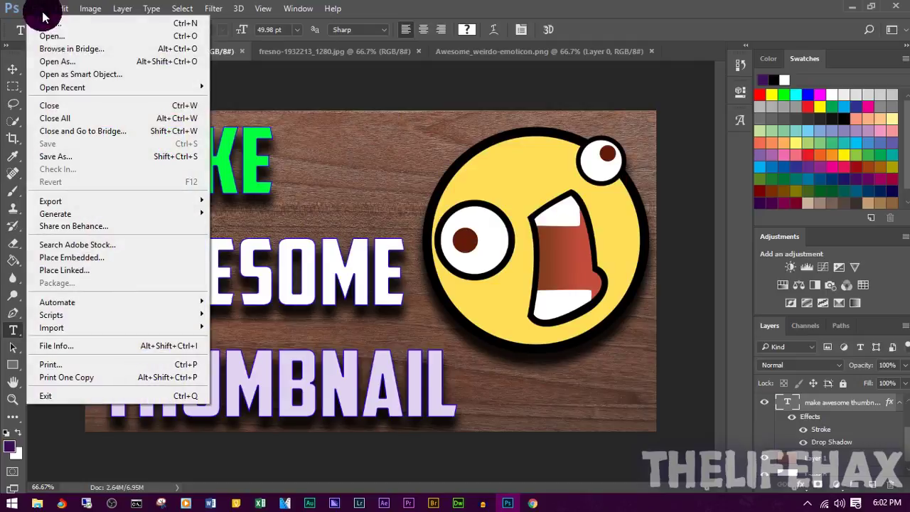
left_click(46, 155)
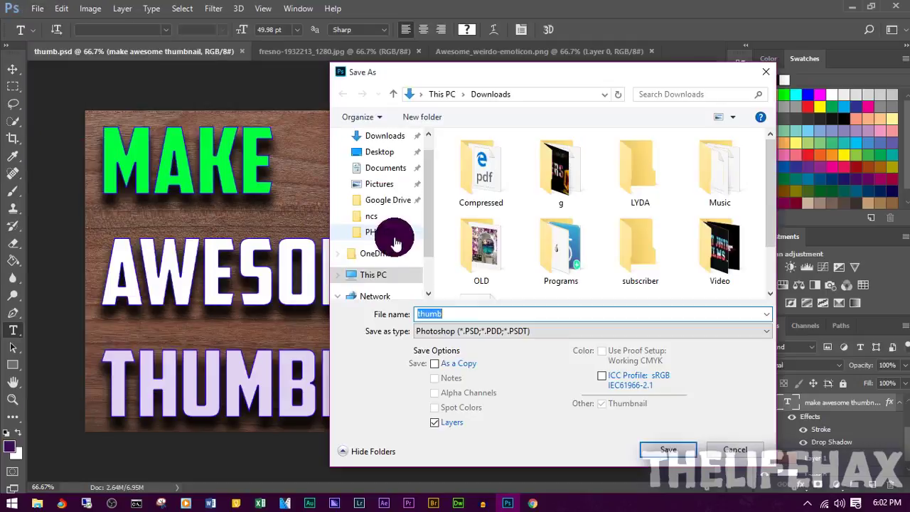
left_click(508, 330)
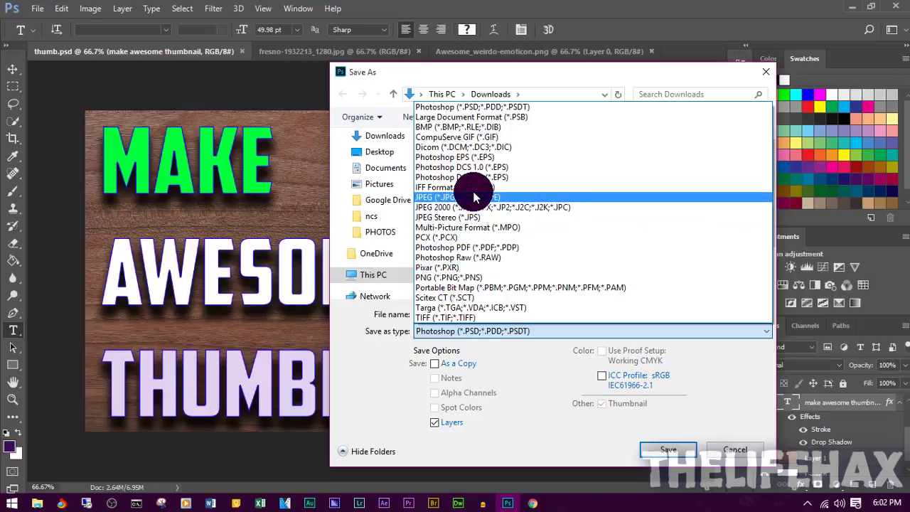
left_click(463, 278)
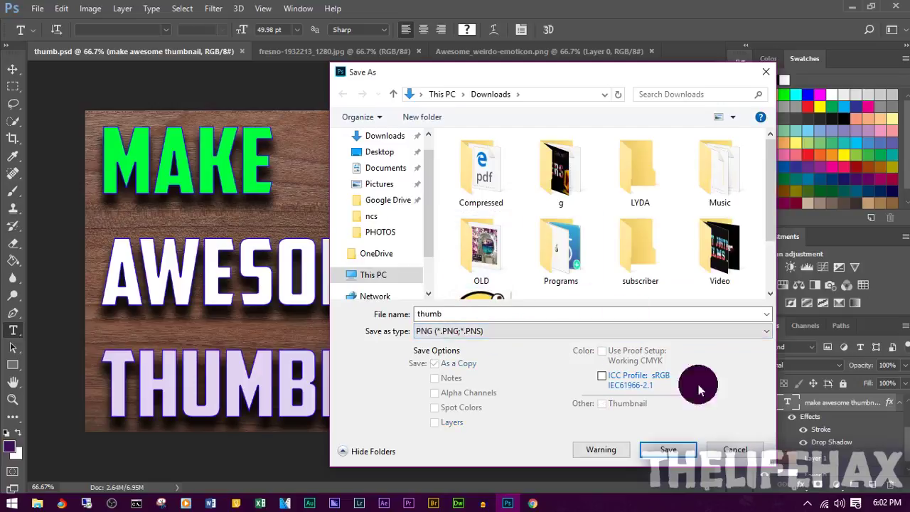
left_click(664, 450)
left_click(506, 158)
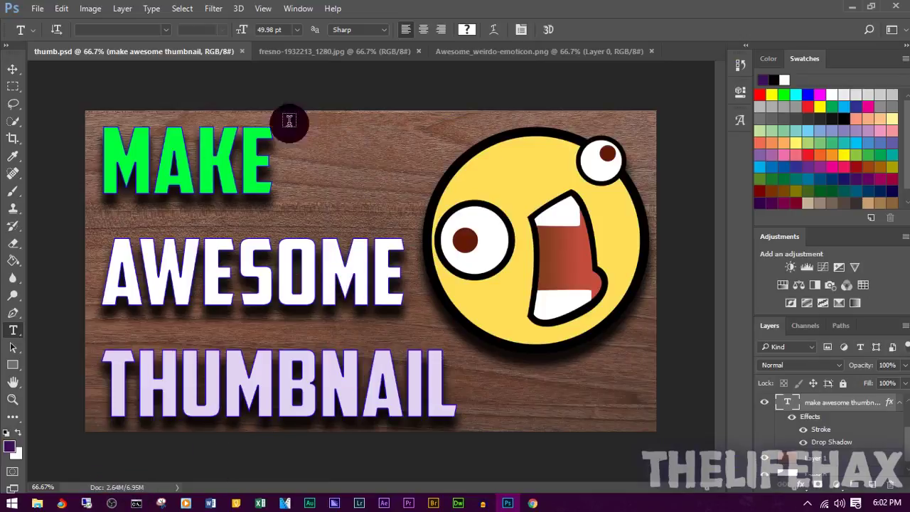
- Switch to File Explorer and open the saved thumb PNG image from the Downloads folder to check it
left_click(37, 502)
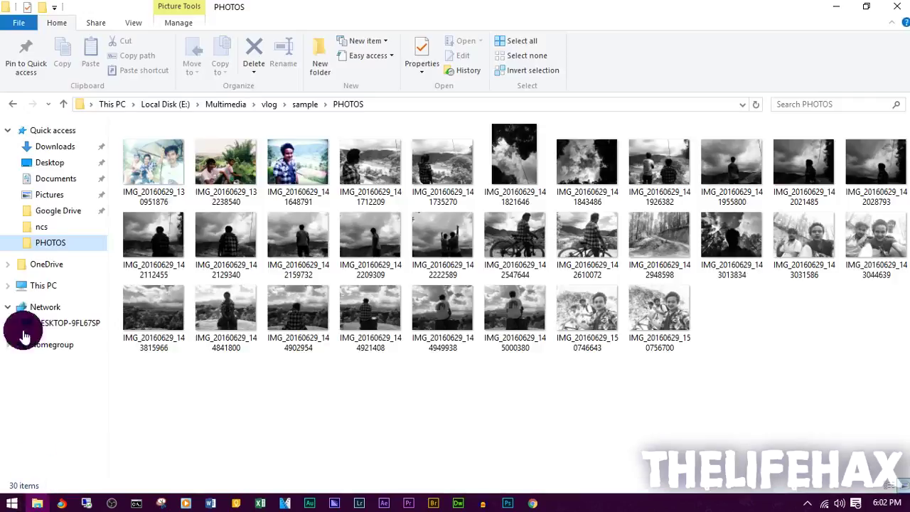
left_click(53, 146)
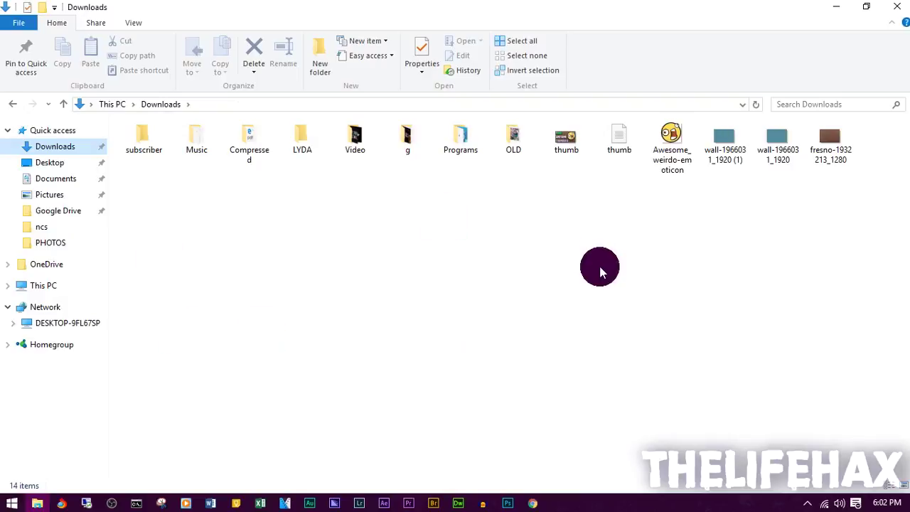
double_click(577, 142)
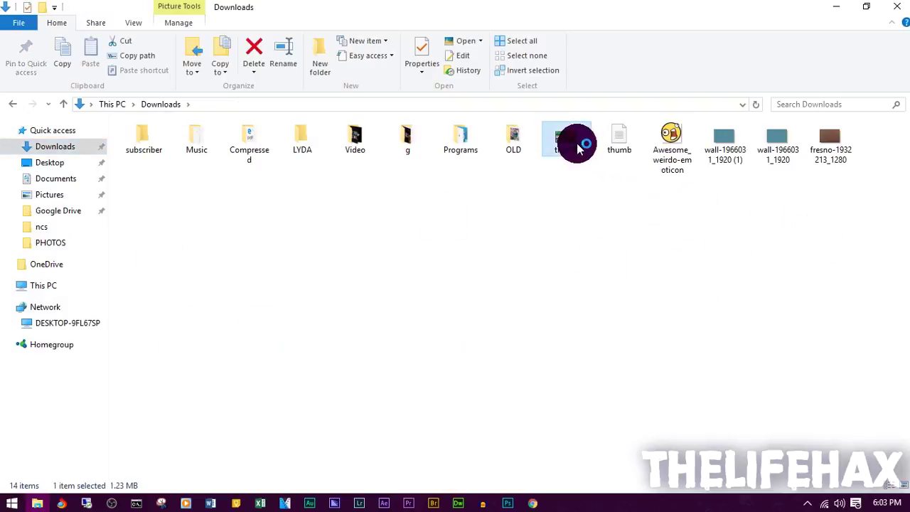